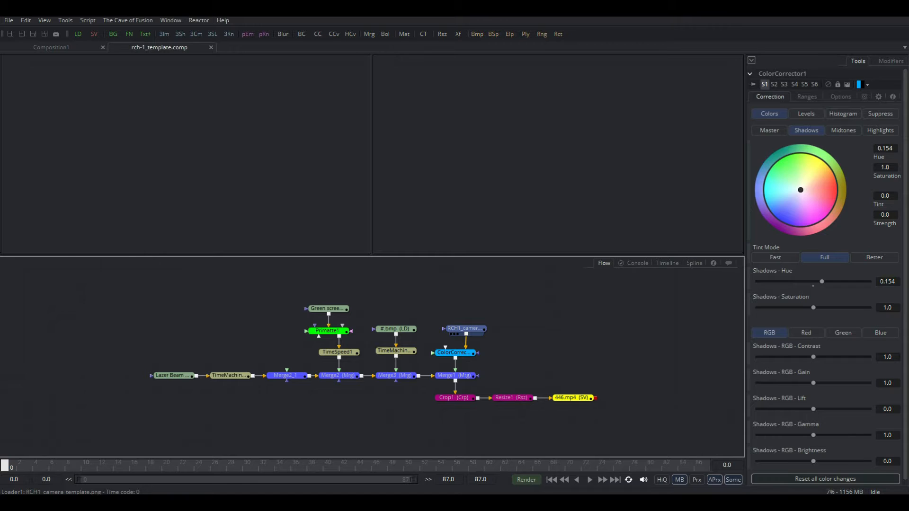
- Inspect the RCH1 camera template loader and preview the Lazer Beam background clip up to frame 87
click(464, 328)
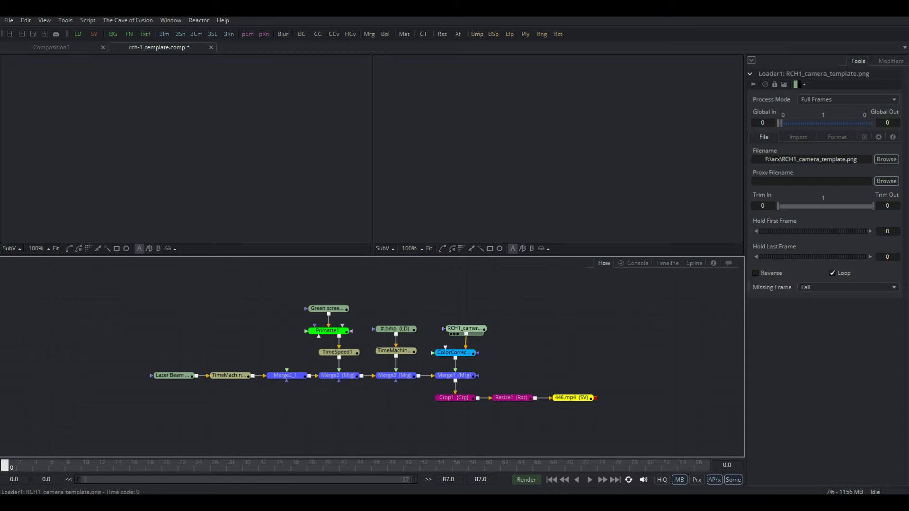
click(464, 329)
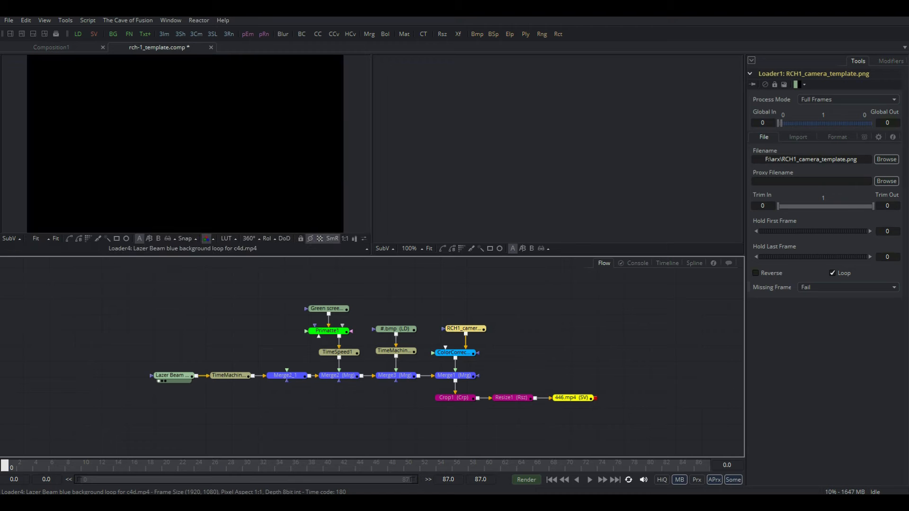
click(172, 376)
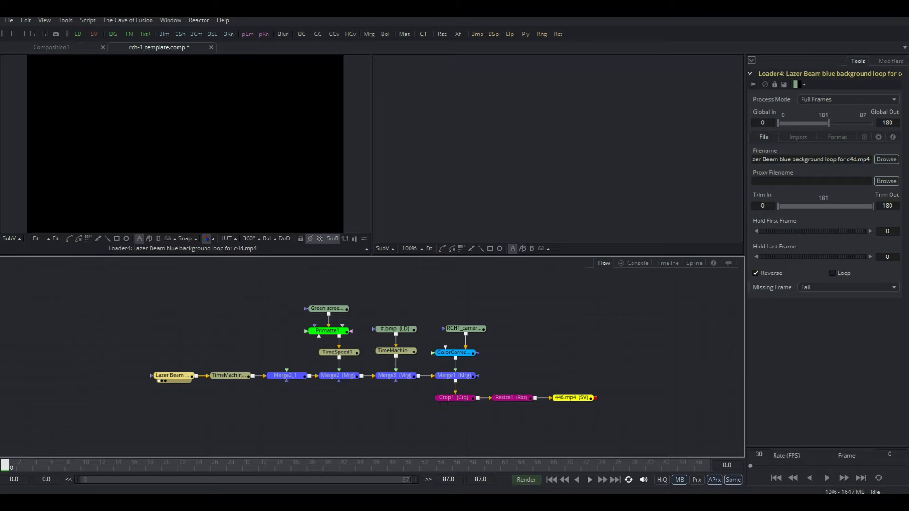
key(space)
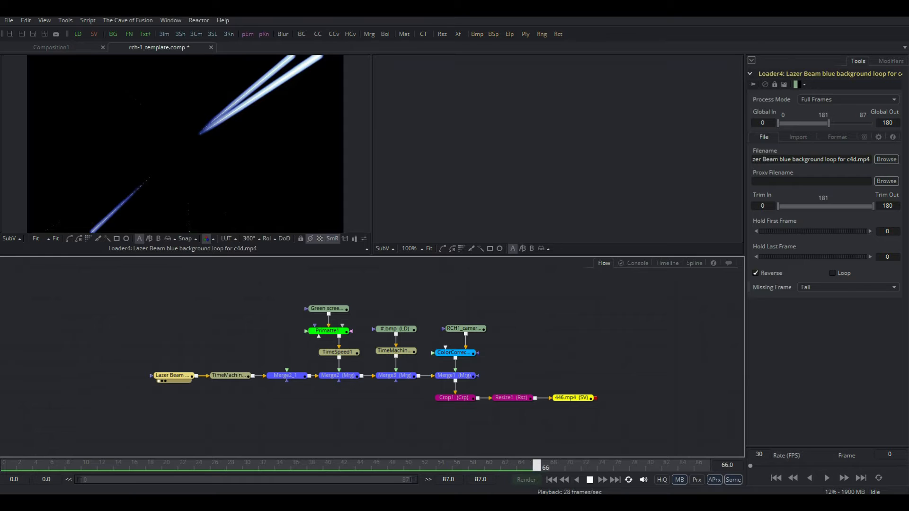
key(space)
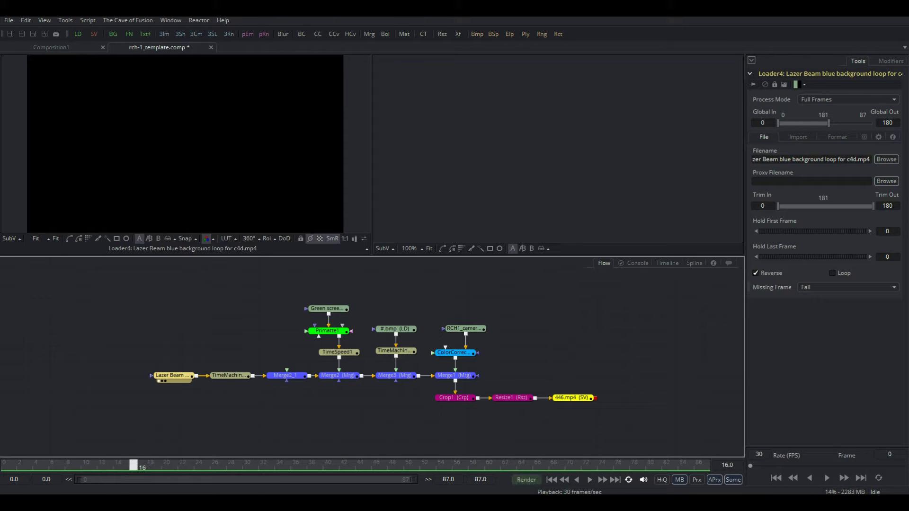
drag(133, 466, 706, 465)
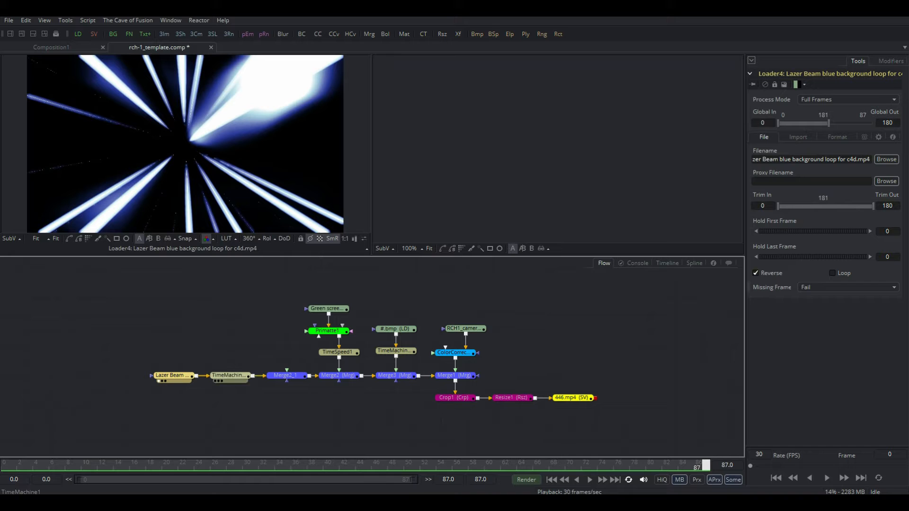
- Examine TimeMachine1's animated Source Start Frame at the start and end of the timeline
click(228, 375)
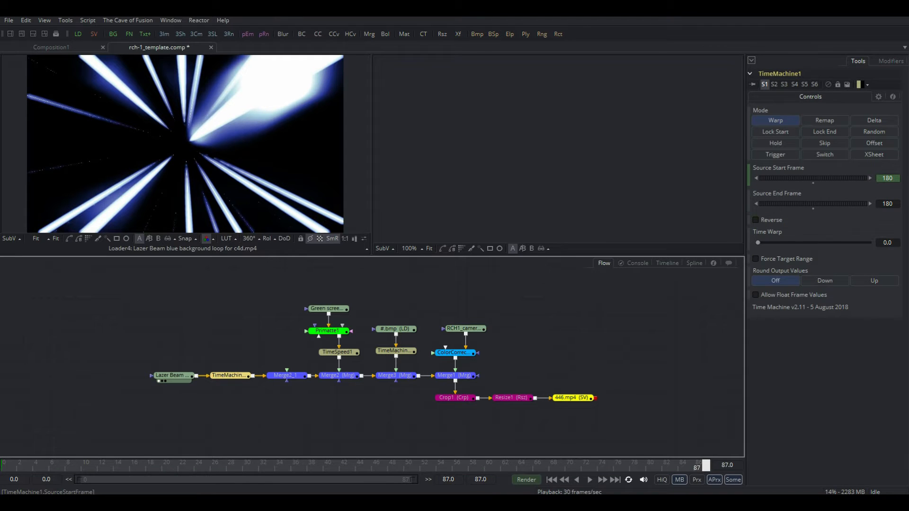
click(884, 179)
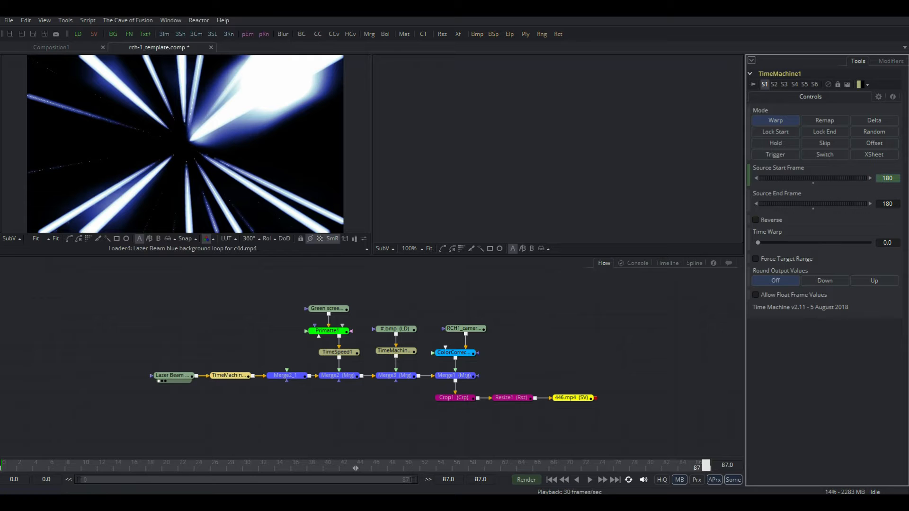
drag(706, 466, 4, 466)
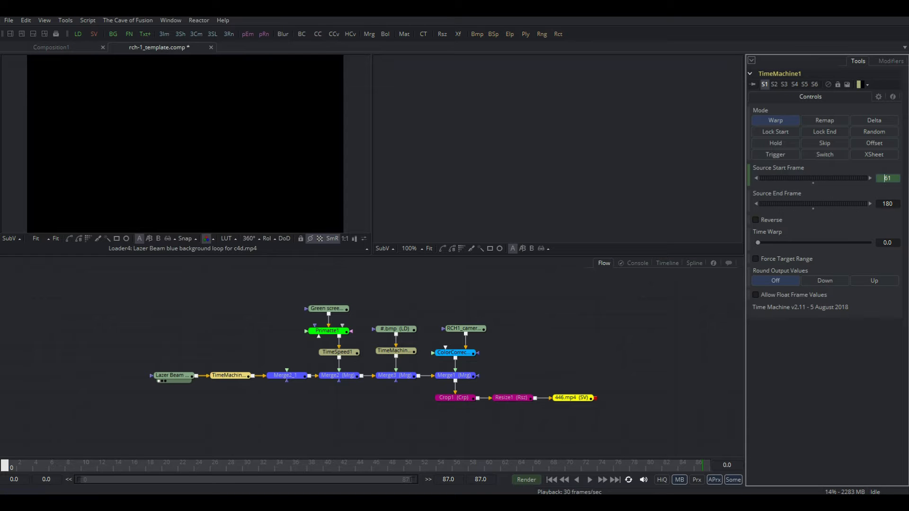
drag(4, 466, 706, 466)
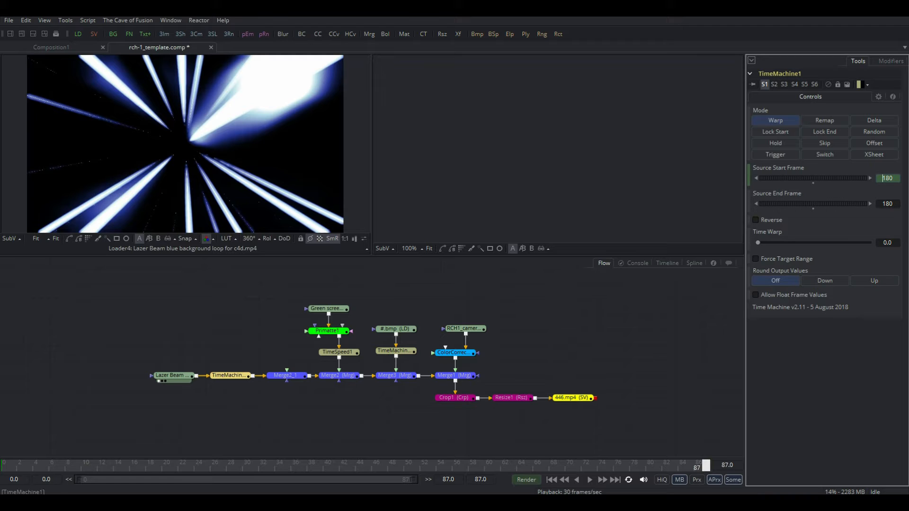
right_click(751, 177)
key(Escape)
drag(706, 465, 4, 466)
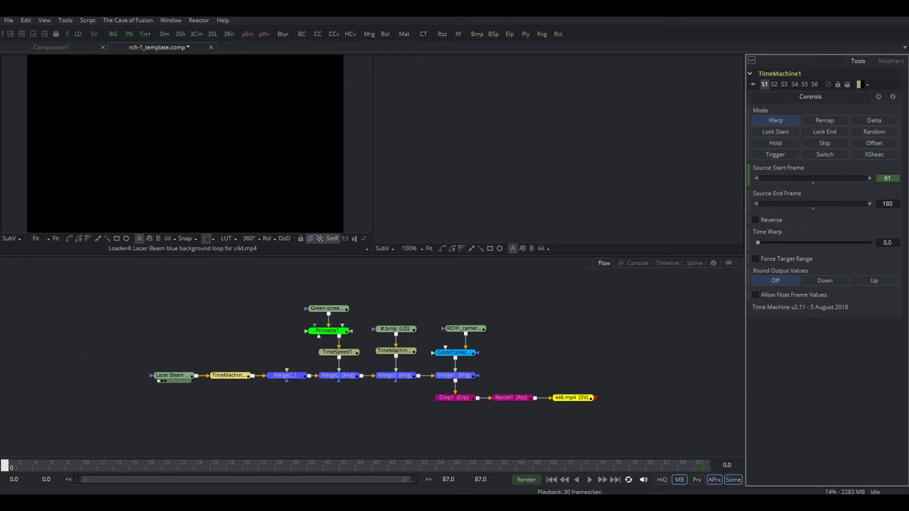
- Inspect Merge2_1's settings and preview the green screen laser clip, returning the playhead to frame 0
click(286, 375)
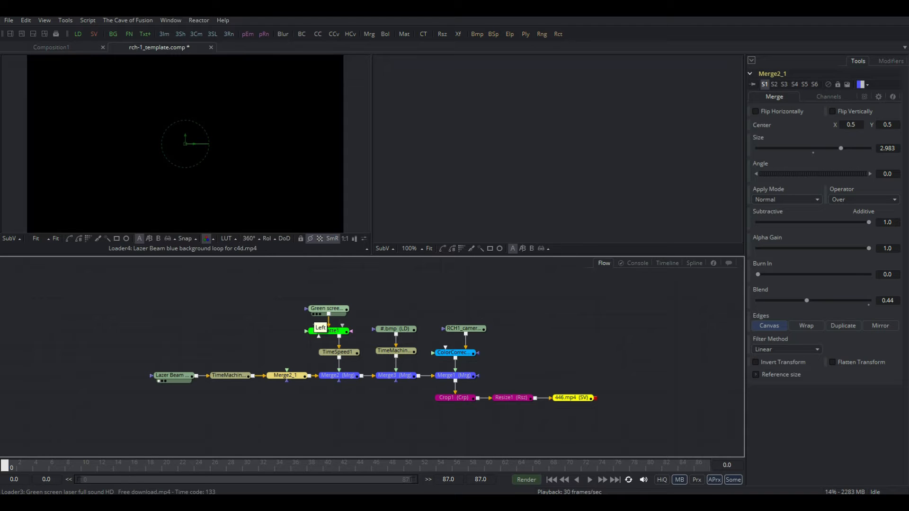
click(316, 314)
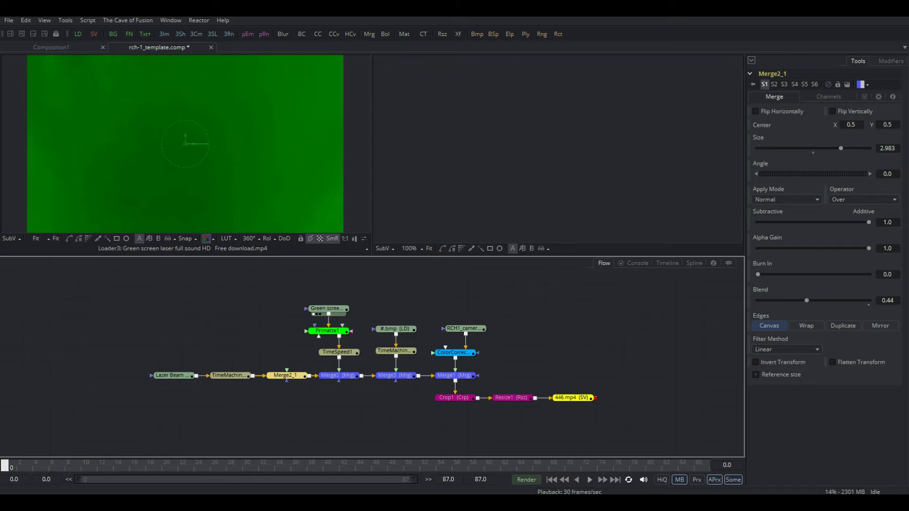
key(space)
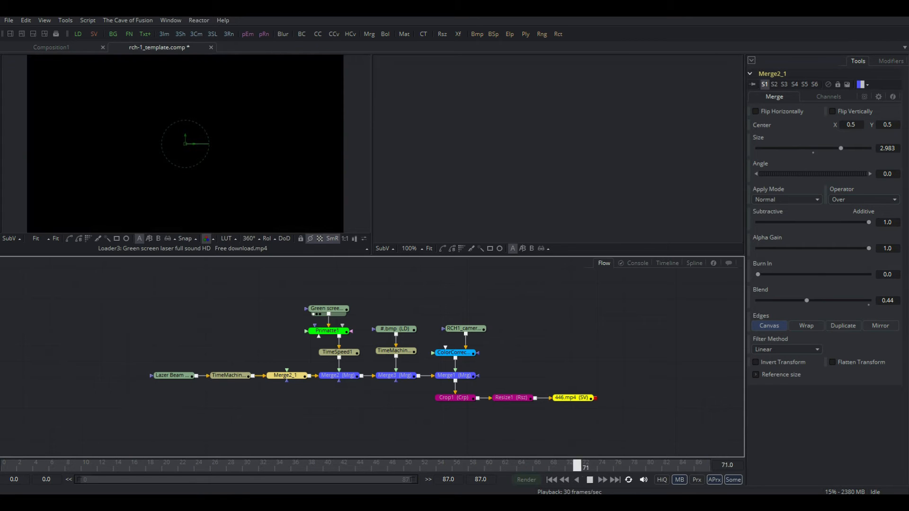
key(space)
drag(594, 466, 4, 466)
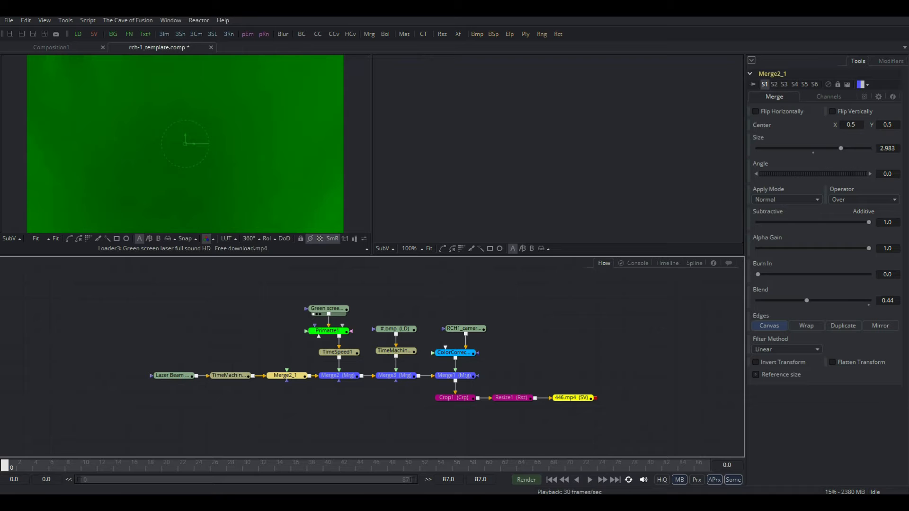
- Review the Primatte1 keyer's main, Fine Tuning, Replace and Matte settings
click(326, 331)
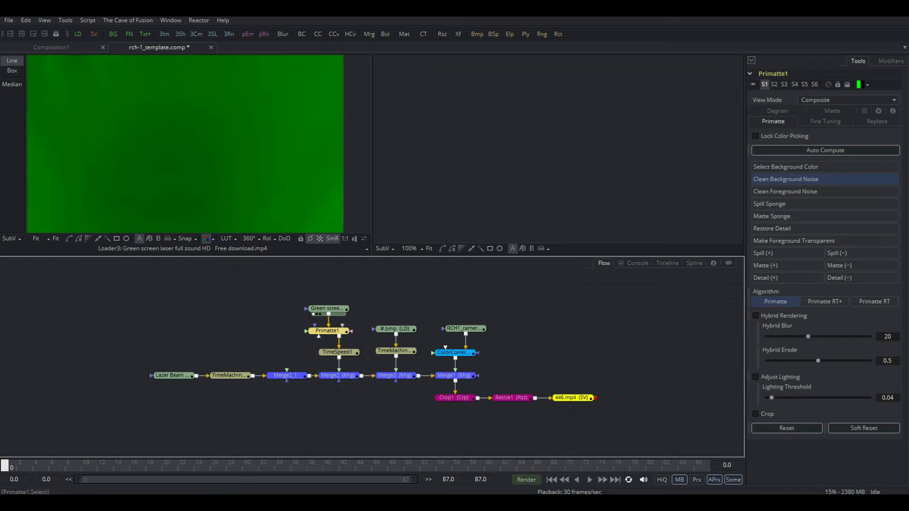
click(826, 122)
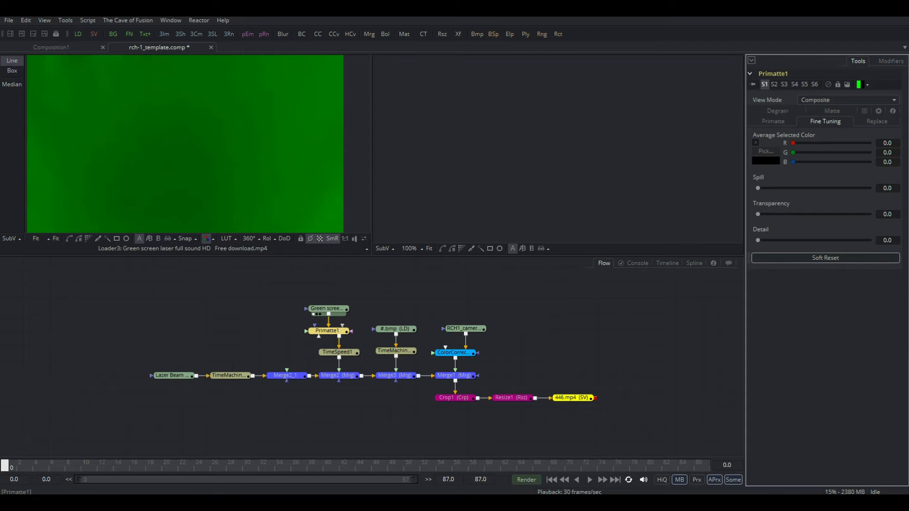
click(877, 122)
click(833, 111)
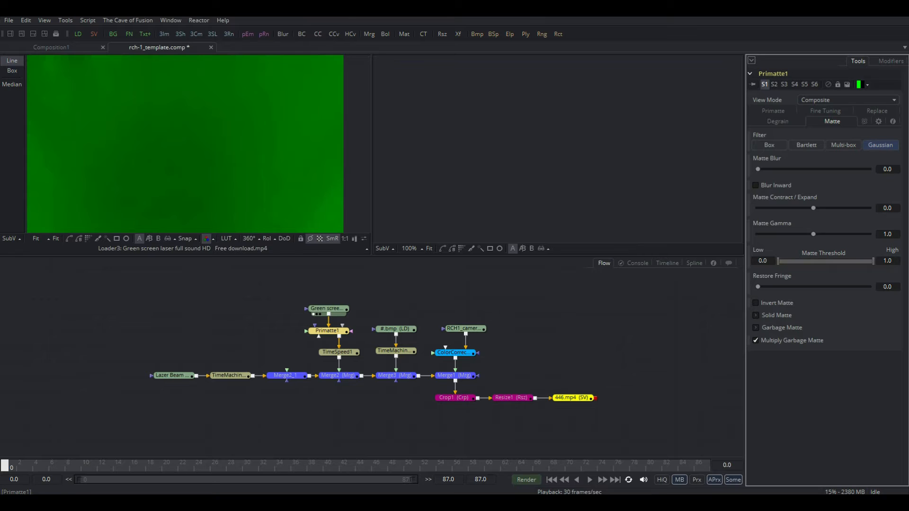
click(774, 112)
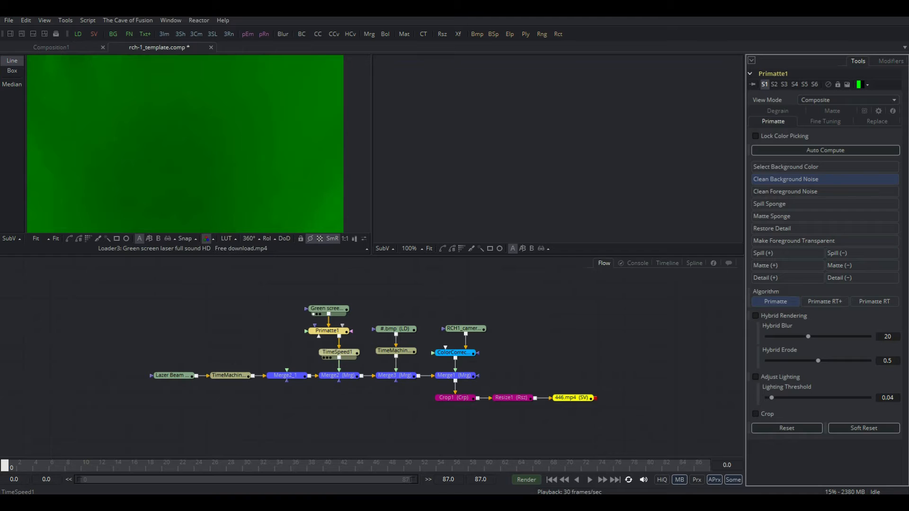
- Check TimeSpeed1's speed and delay settings and play back the Merge2 composite, returning the playhead to frame 0
click(337, 352)
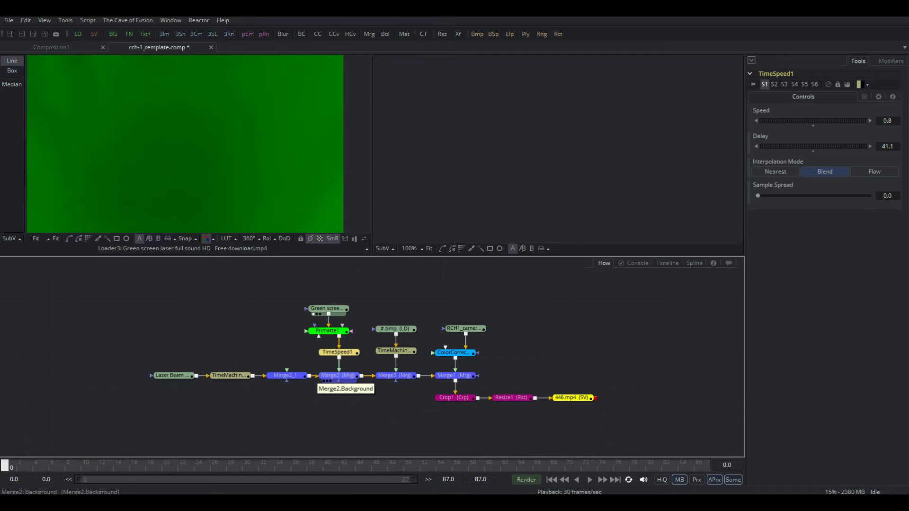
click(331, 377)
click(324, 382)
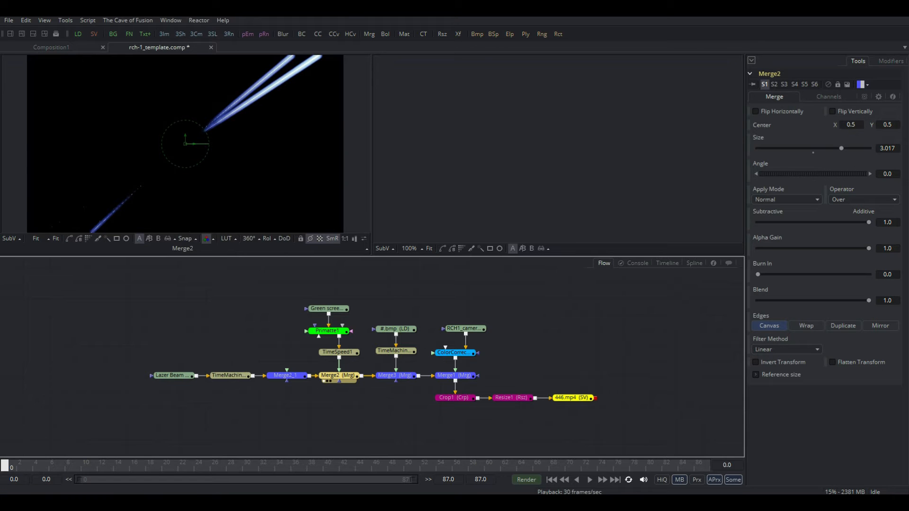
key(space)
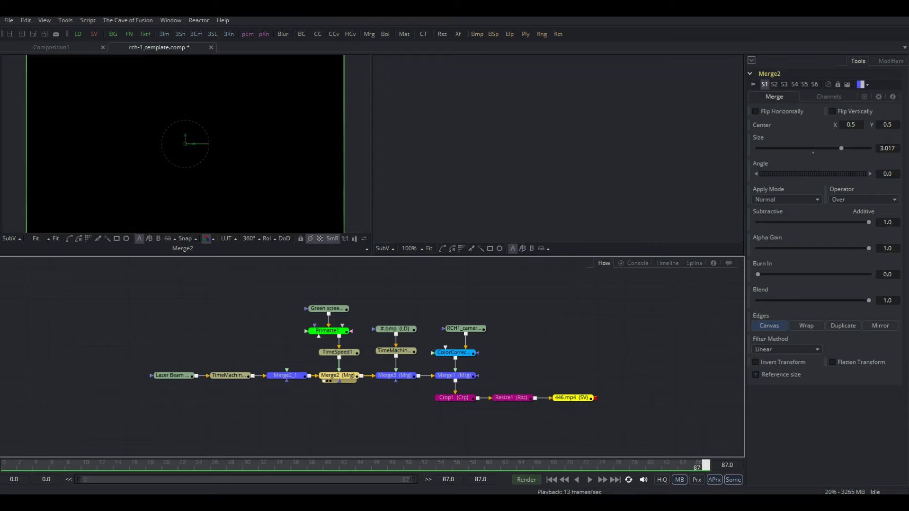
drag(706, 467, 3, 467)
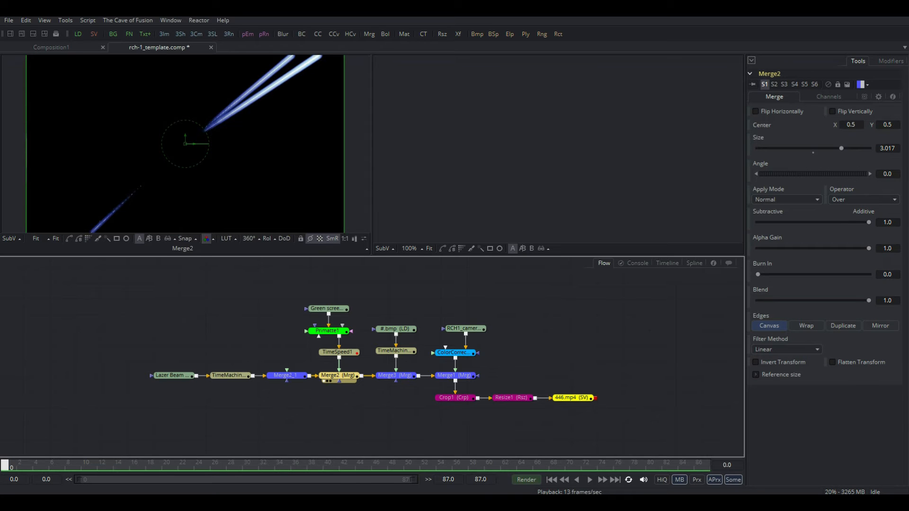
- Switch to Chrome and run a Google Images search for "meme" in a new tab
key(alt+Tab)
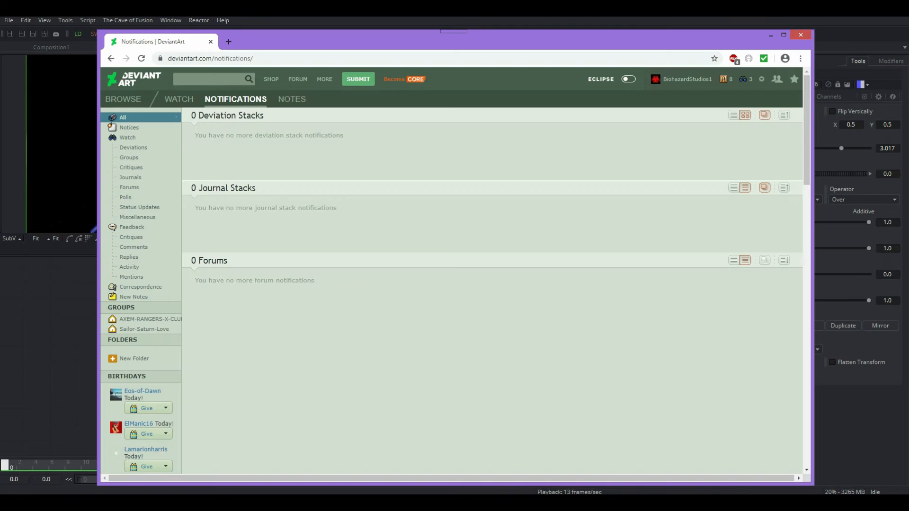
key(ctrl+t)
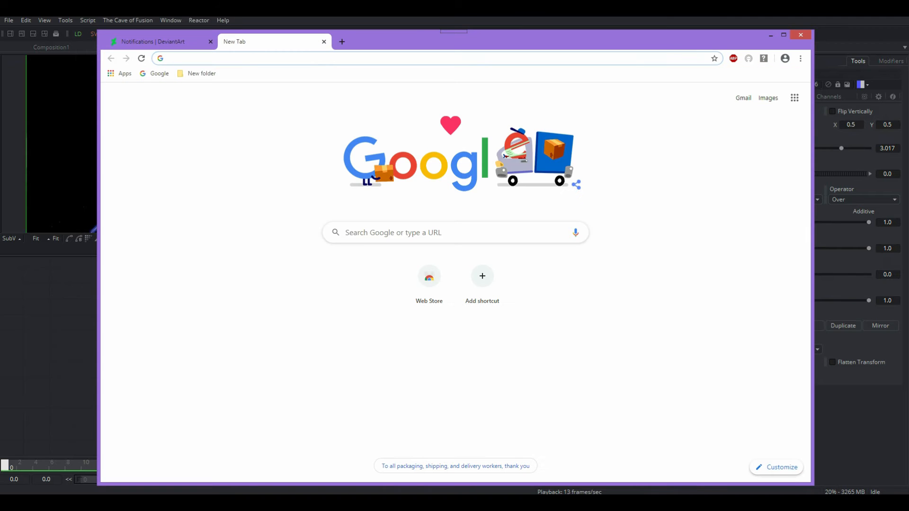
text(meme)
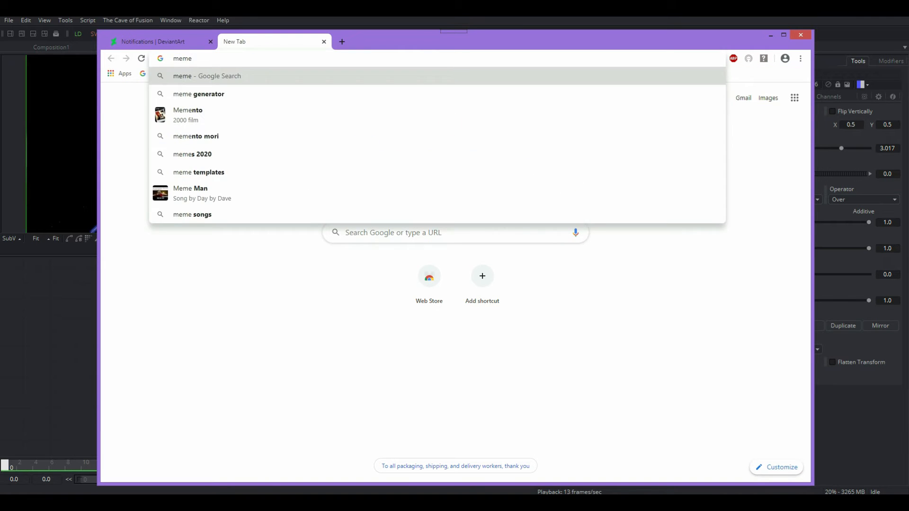
key(Return)
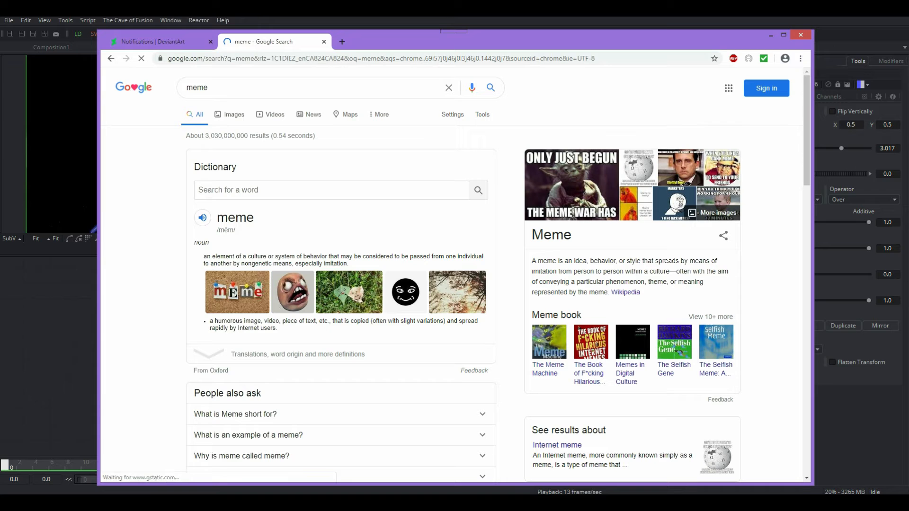
click(230, 114)
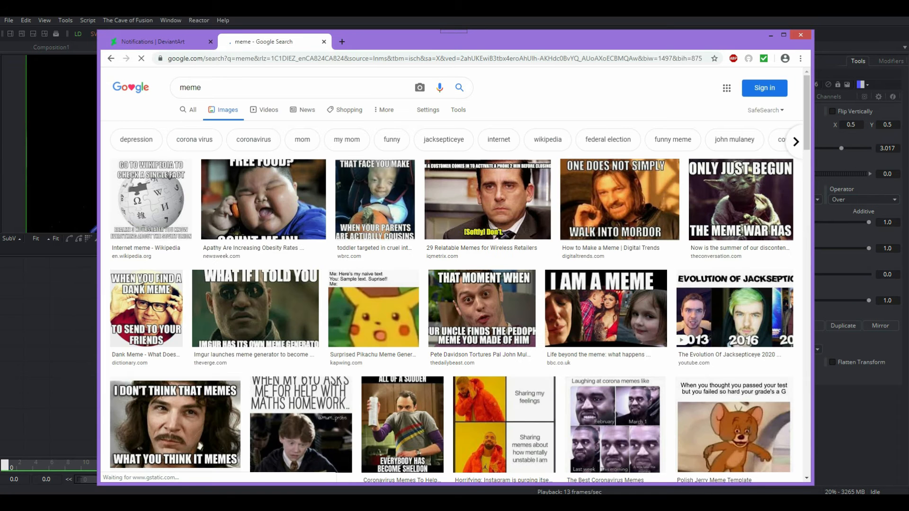
- Browse the meme image results for a suitable picture
scroll(201, 303, down, 3)
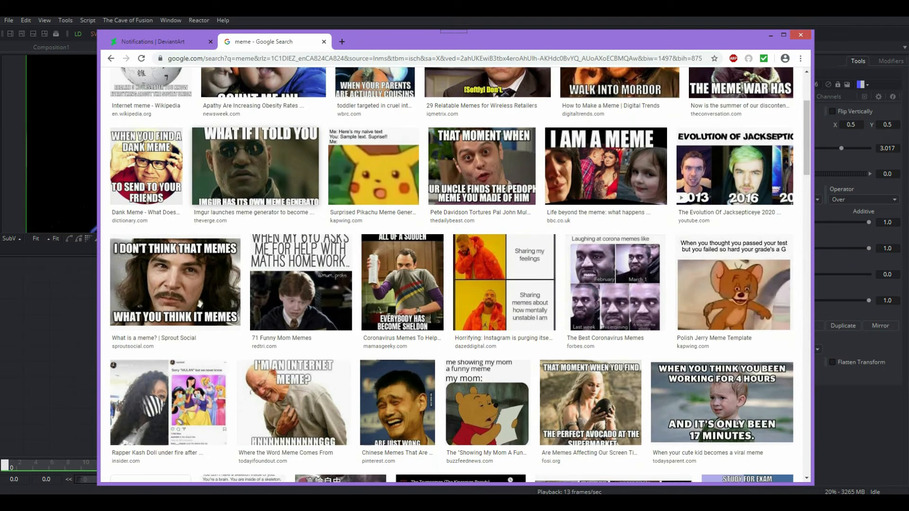
scroll(452, 274, down, 4)
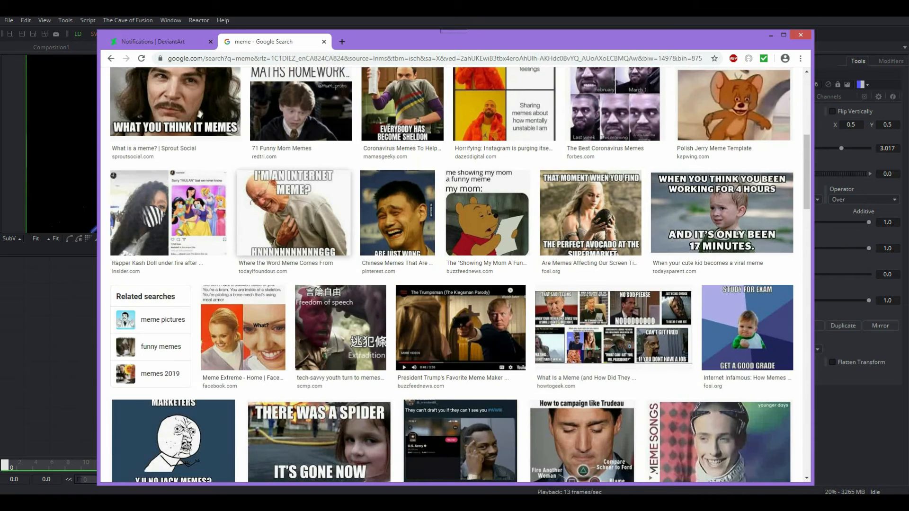
scroll(294, 227, down, 4)
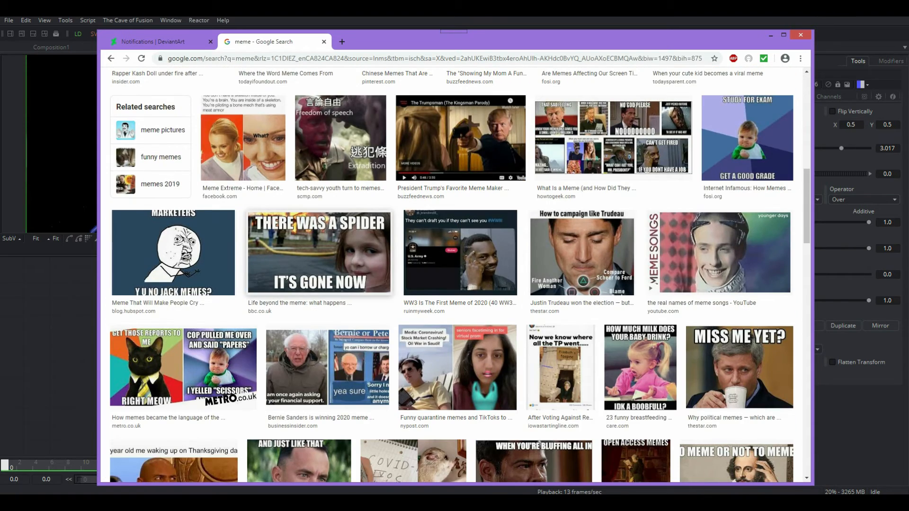
scroll(298, 227, down, 6)
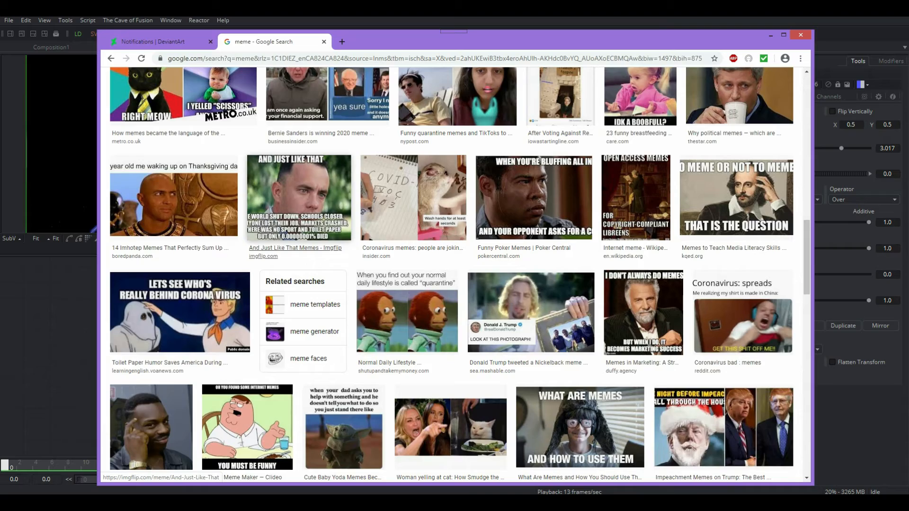
scroll(298, 228, down, 5)
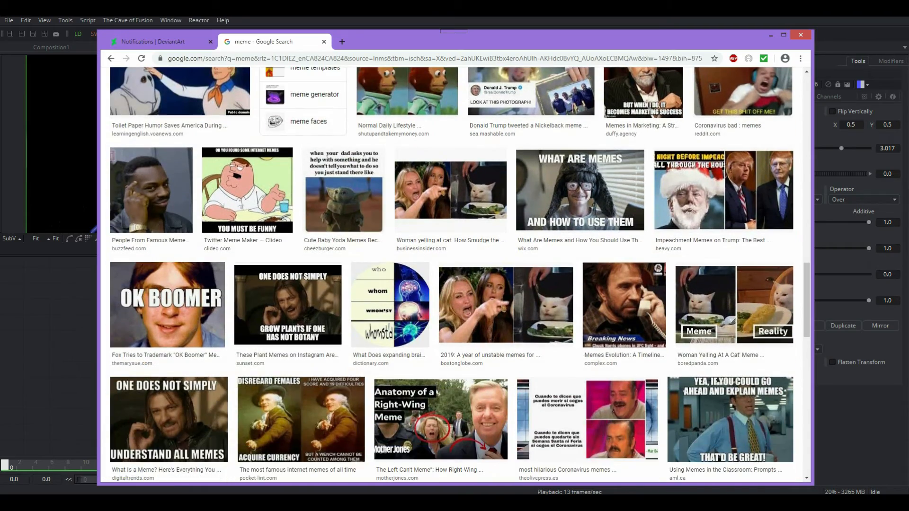
scroll(298, 227, up, 15)
scroll(298, 227, down, 10)
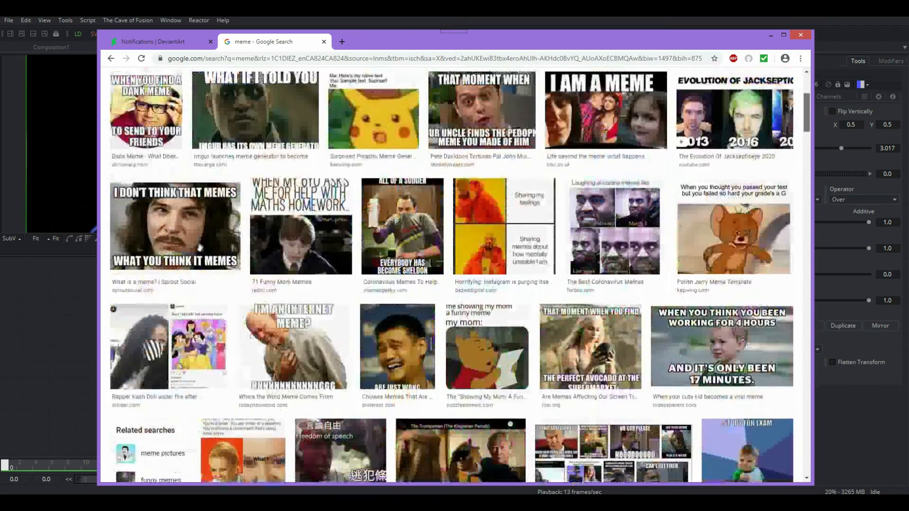
scroll(452, 275, down, 6)
scroll(454, 279, down, 5)
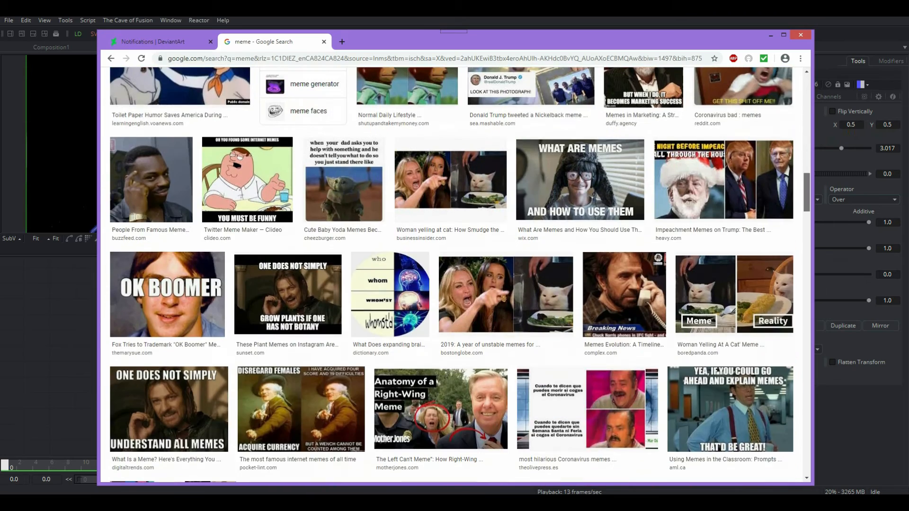
- Copy the Boston Globe woman-yelling-at-cat image from the search results and paste it into a blank Paint canvas
click(493, 294)
right_click(655, 104)
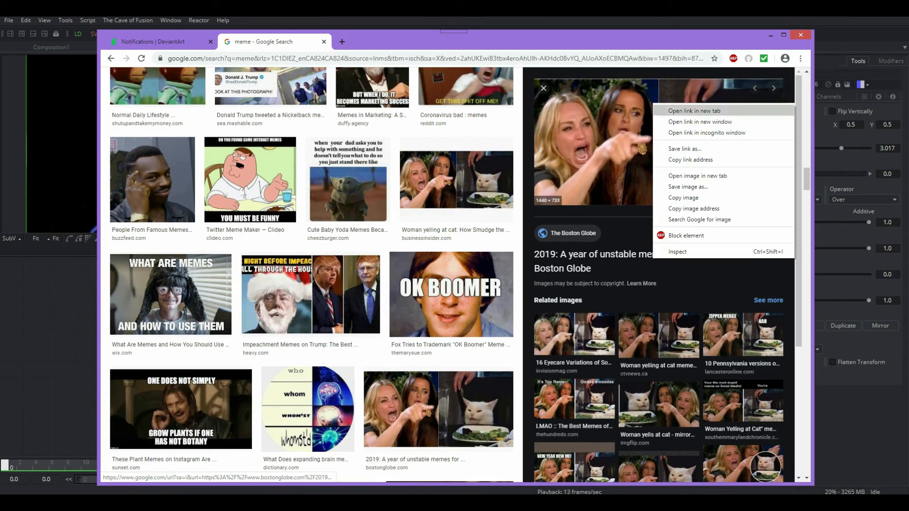
click(676, 198)
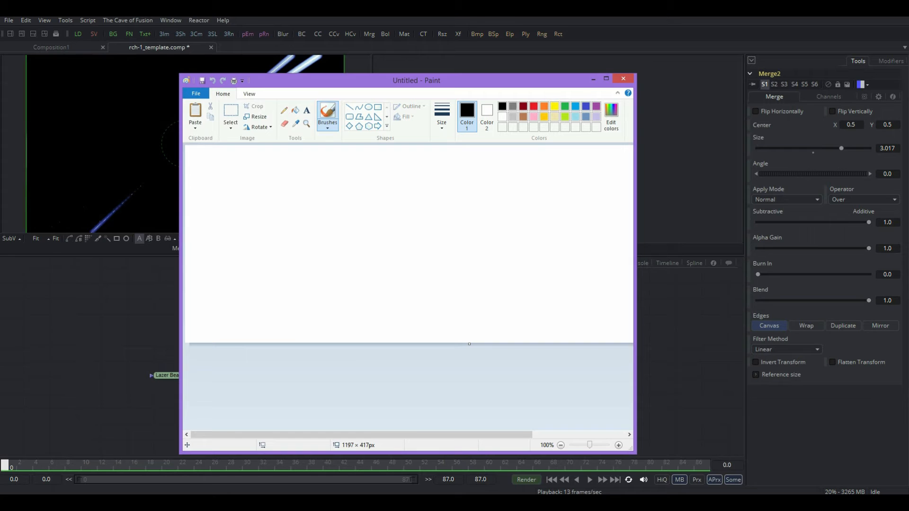
key(ctrl+v)
- Crop the pasted meme to its panel with the two women, about 714 × 730 px
click(307, 124)
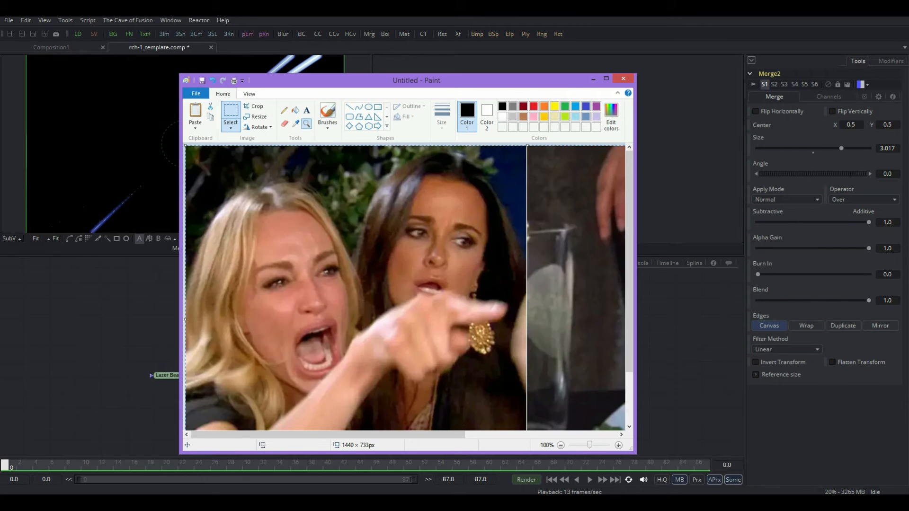
right_click(322, 220)
click(230, 113)
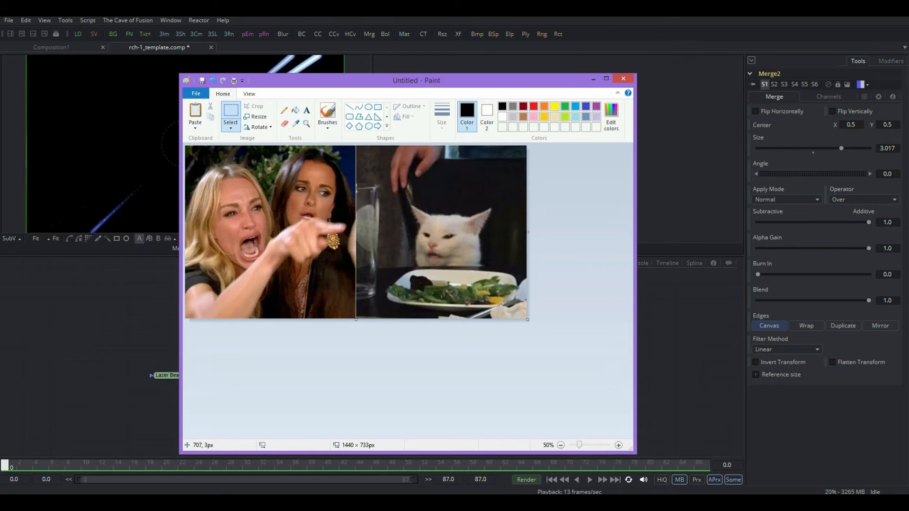
drag(185, 146, 355, 319)
click(254, 106)
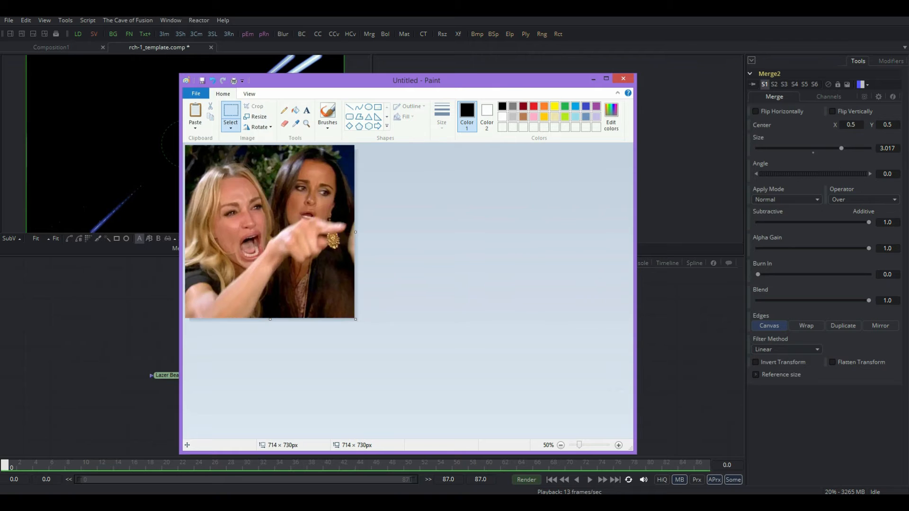
- Save the cropped picture as a PNG named dfgd in the Pictures folder and close Paint
click(196, 94)
click(210, 172)
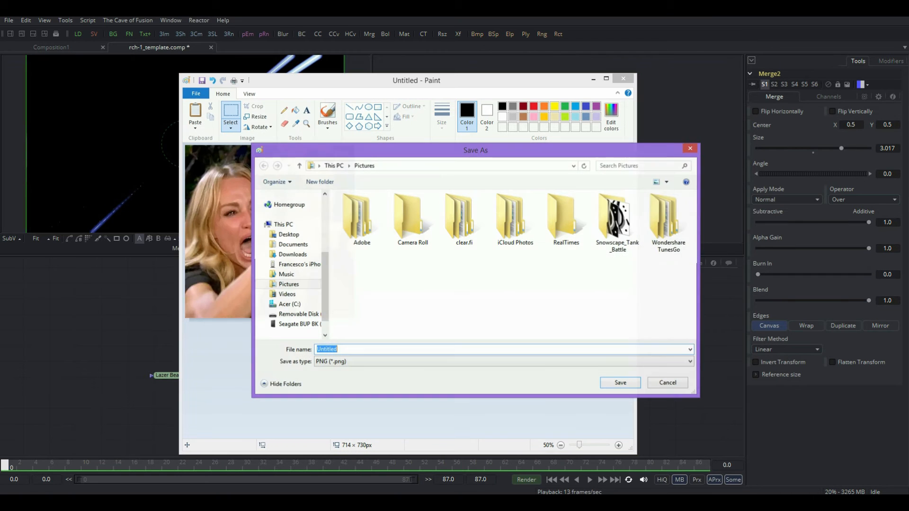
text(dfgd)
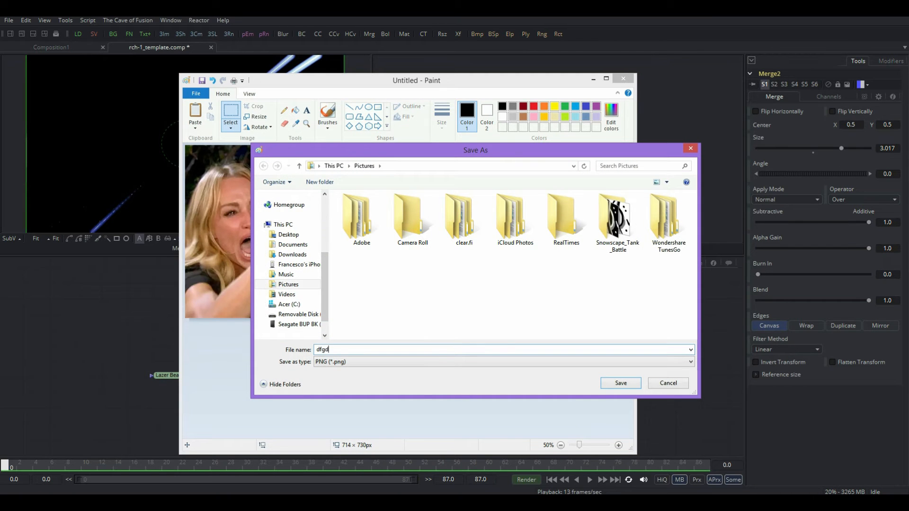
key(Return)
click(623, 79)
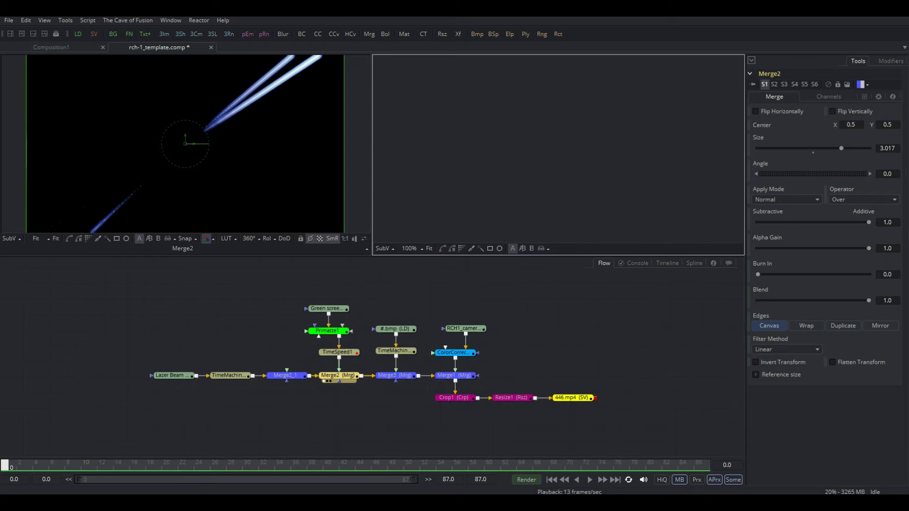
- Replace the #.bmp loader's source with dfgd.png from the Pictures folder, declining to reset the trimming and extend settings
click(393, 329)
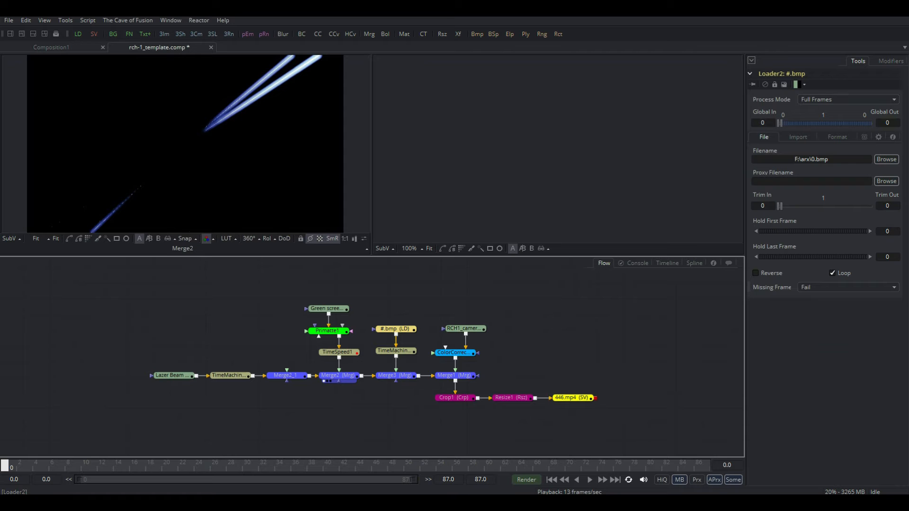
click(887, 159)
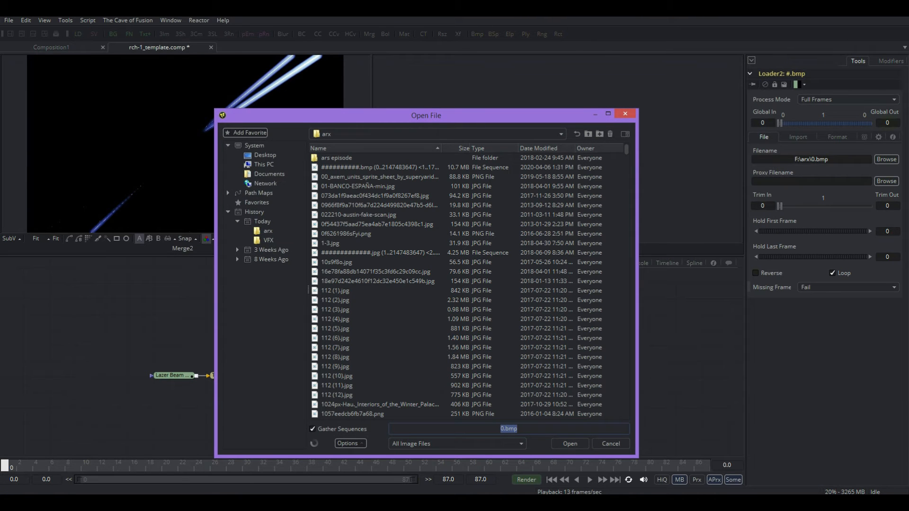
click(269, 174)
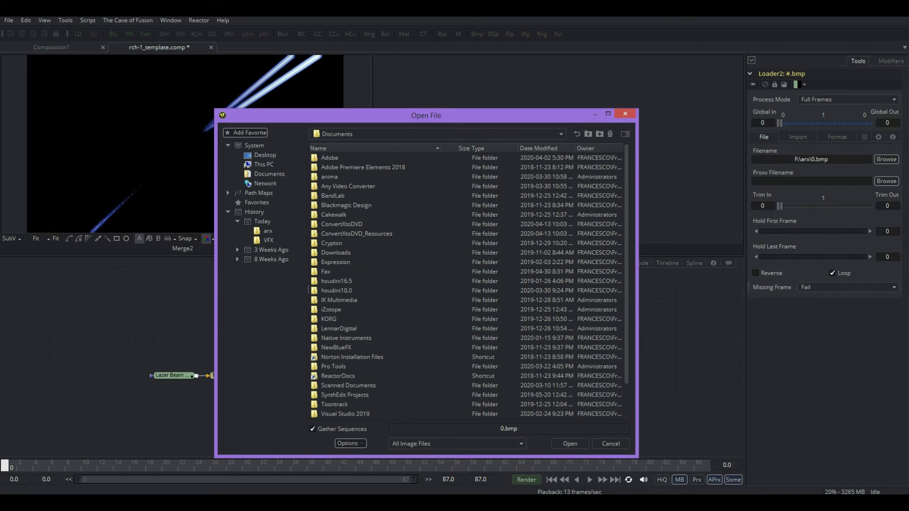
click(588, 134)
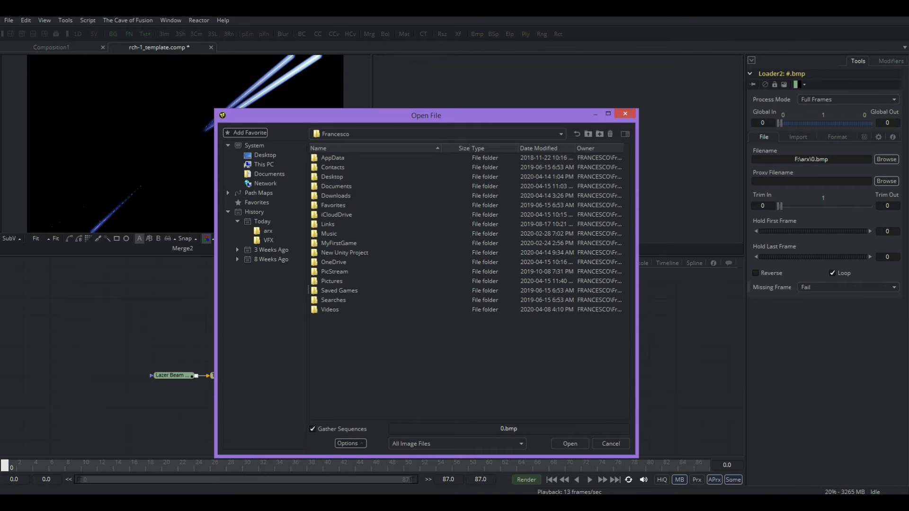
double_click(332, 281)
double_click(332, 224)
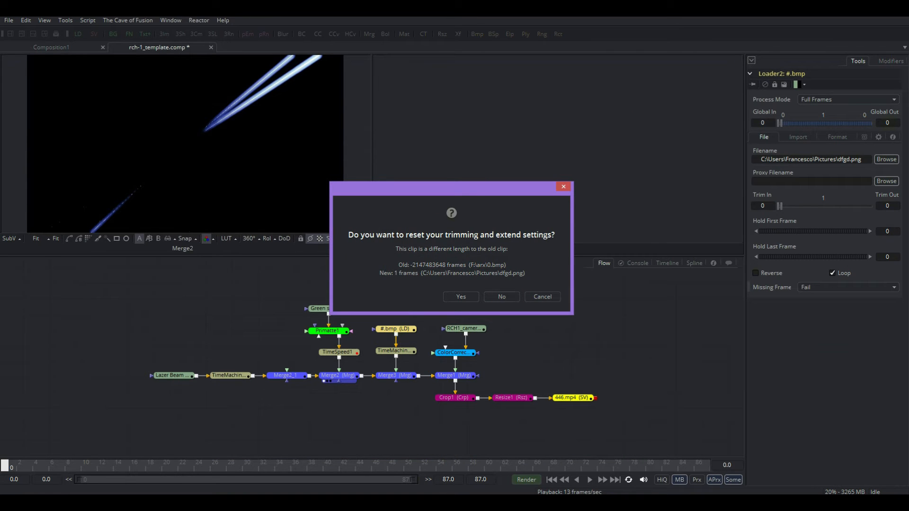
click(501, 296)
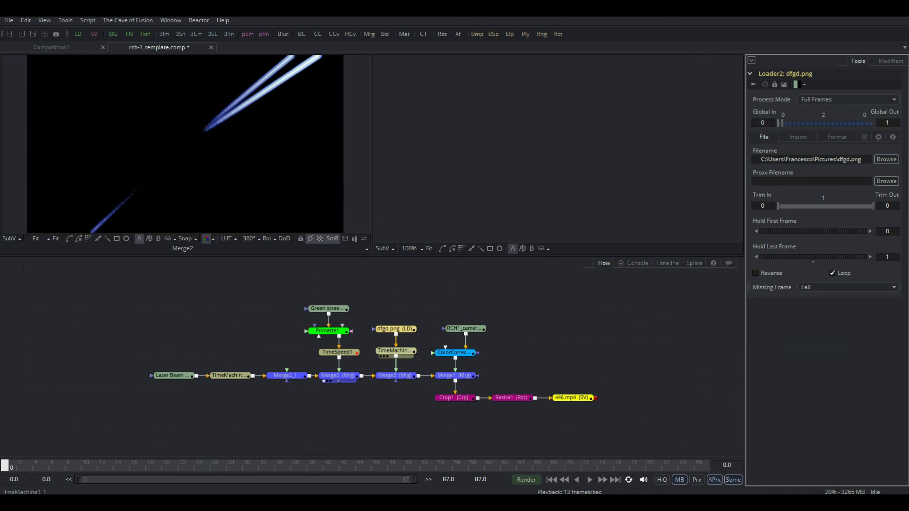
- Check TimeMachine1_1's settings, then view Merge3 in the first viewer and play back its composite
click(394, 350)
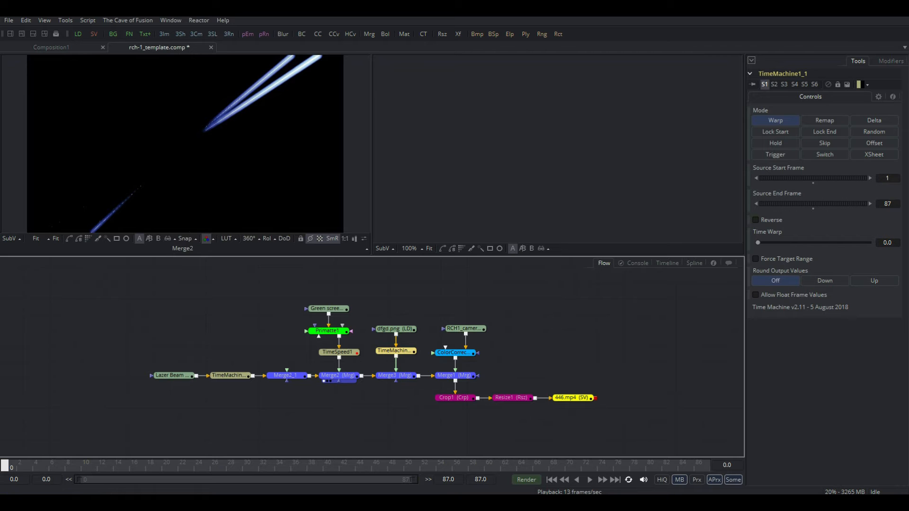
click(395, 376)
key(1)
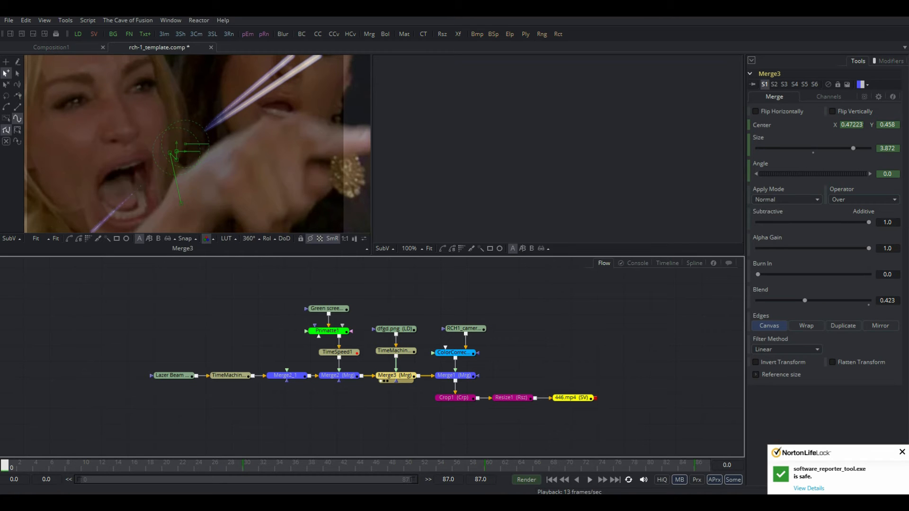
key(space)
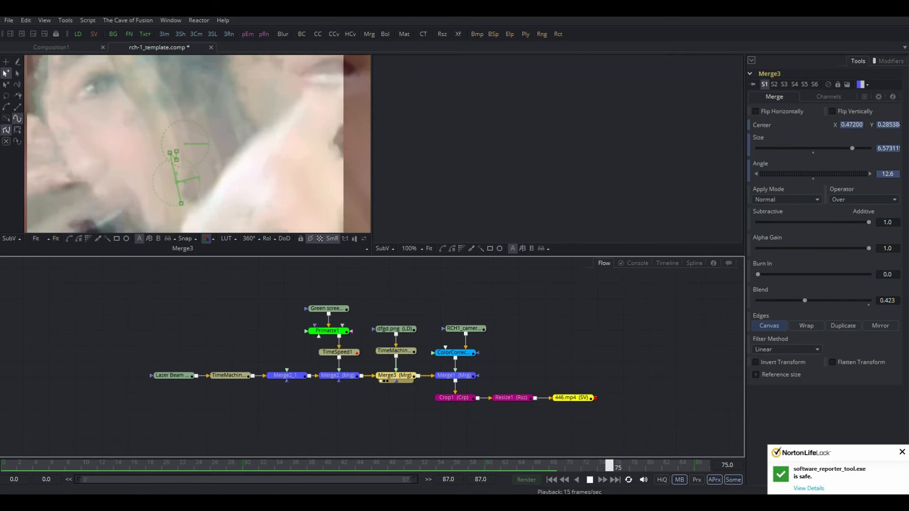
key(space)
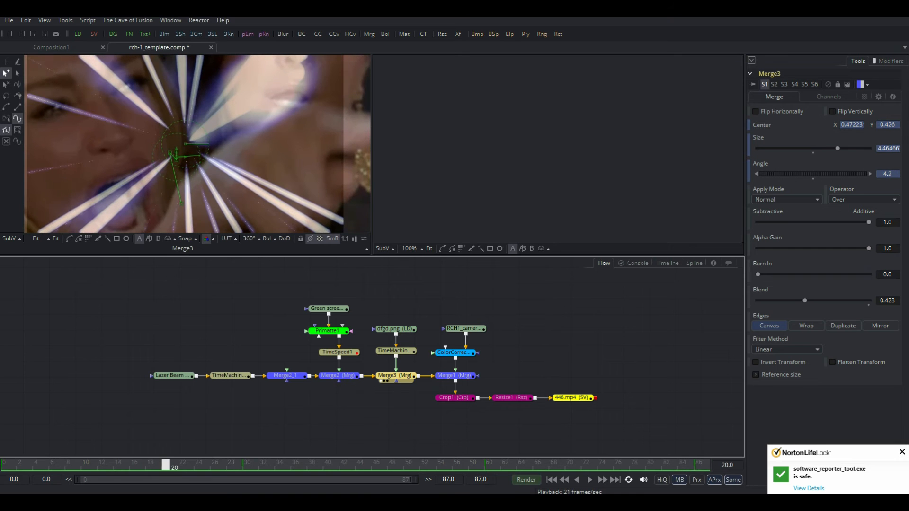
- Examine the composite at frames 87 and 86 and compare where the node clips end in the timeline
mouse_move(707, 466)
mouse_down()
mouse_move(690, 466)
mouse_move(705, 466)
mouse_up()
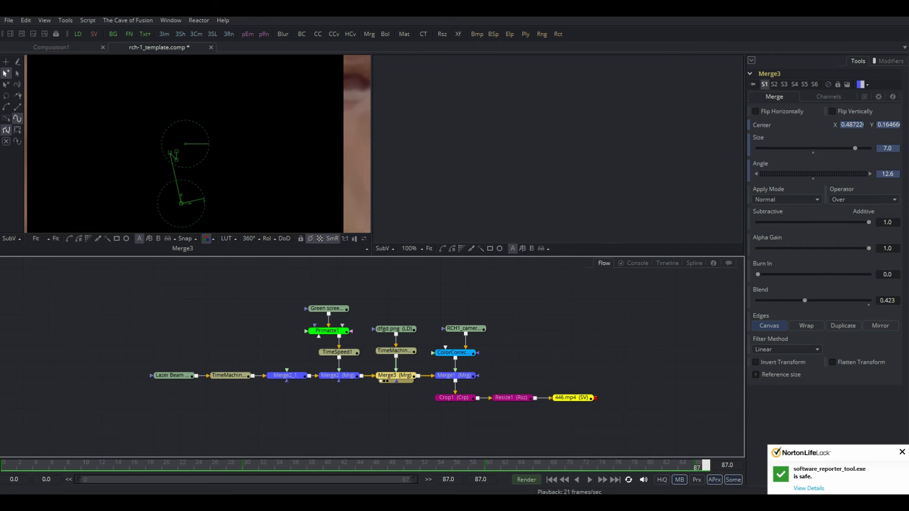
click(667, 263)
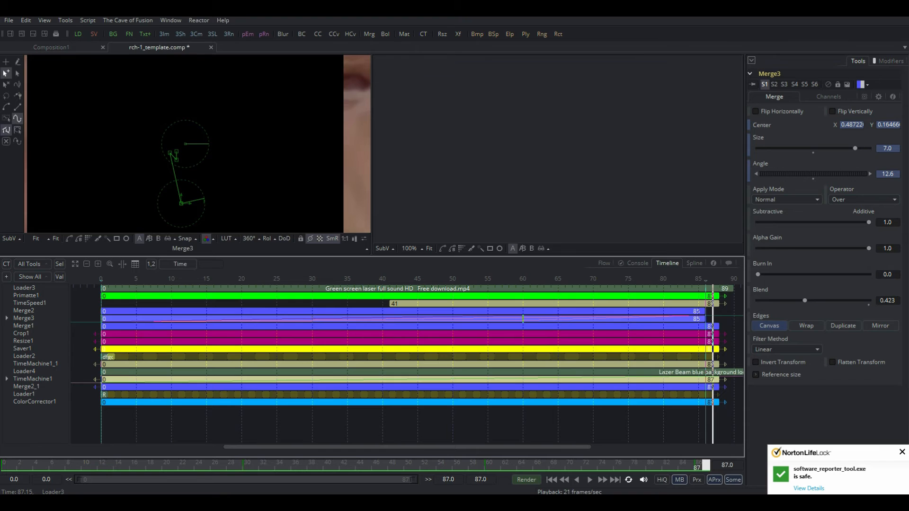
key(Left)
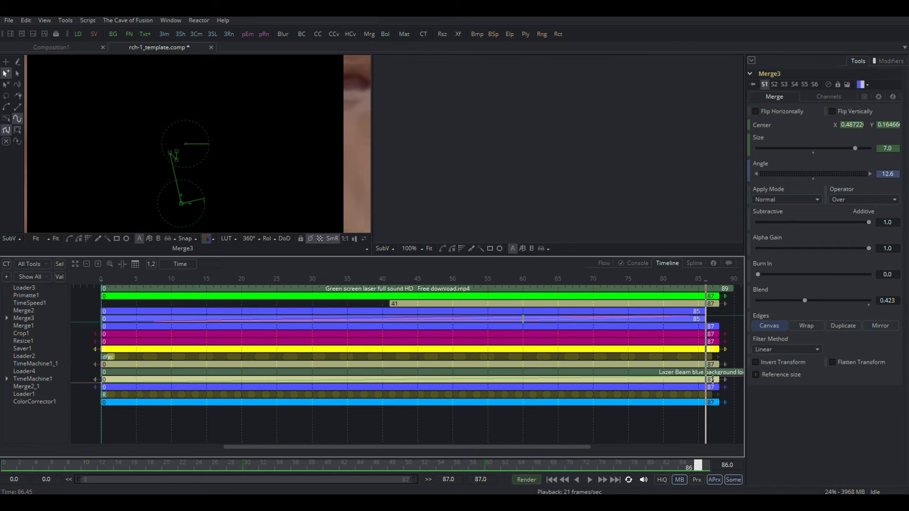
key(F5)
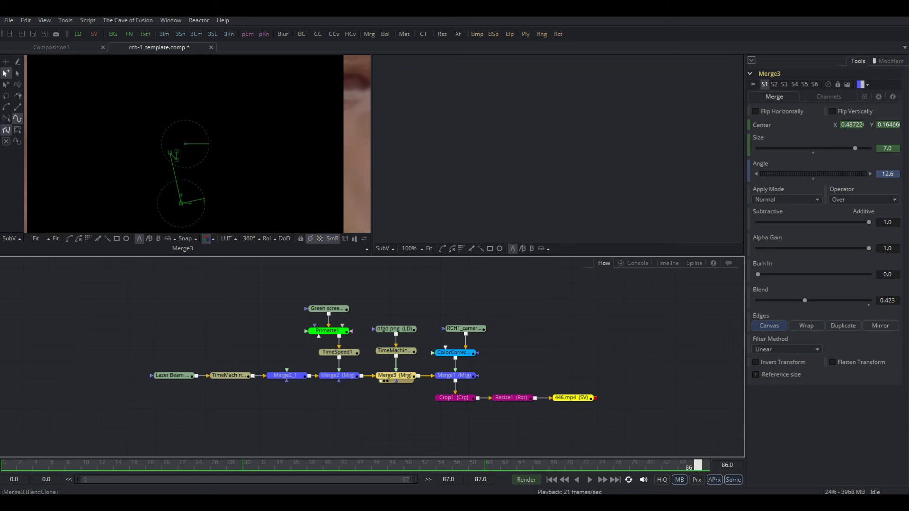
- Set Merge3's size to 2.846 at frame 0 to scale down the meme image
drag(698, 465, 5, 465)
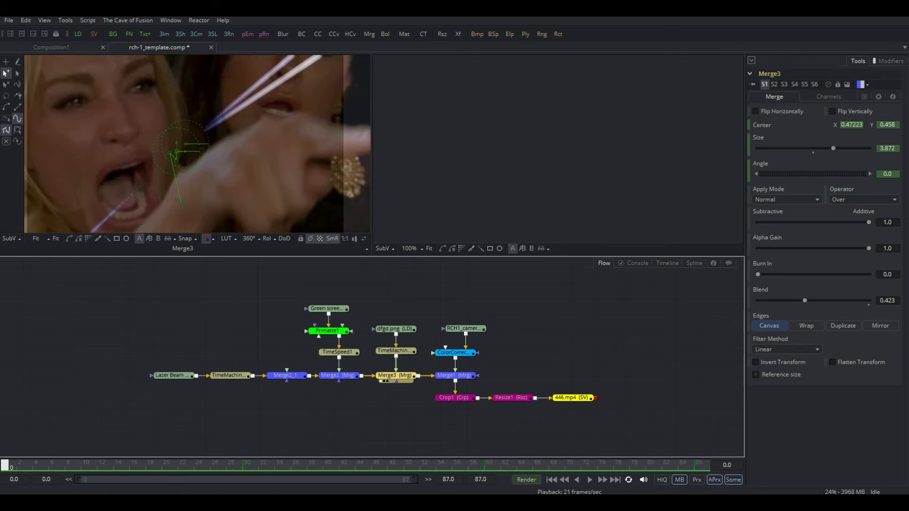
mouse_move(834, 149)
mouse_down()
mouse_move(813, 149)
mouse_move(827, 148)
mouse_up()
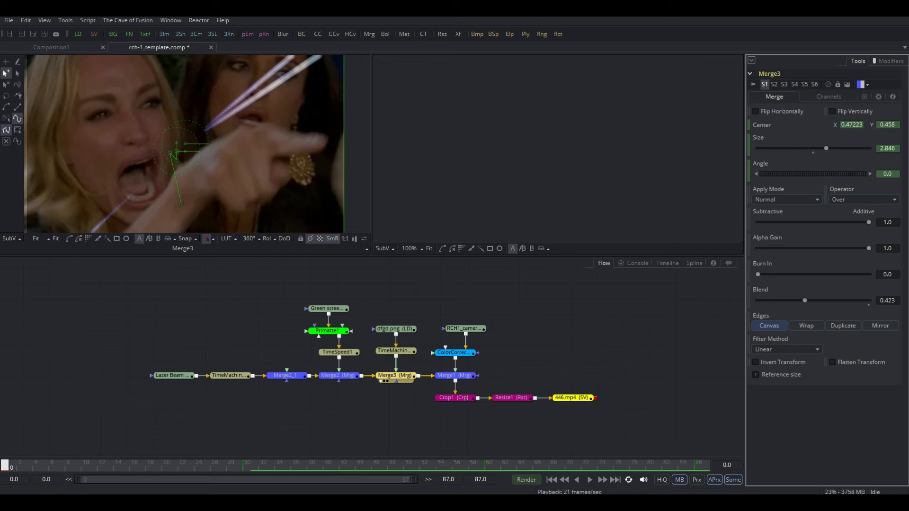
mouse_move(4, 465)
mouse_down()
mouse_move(264, 465)
mouse_move(5, 464)
mouse_up()
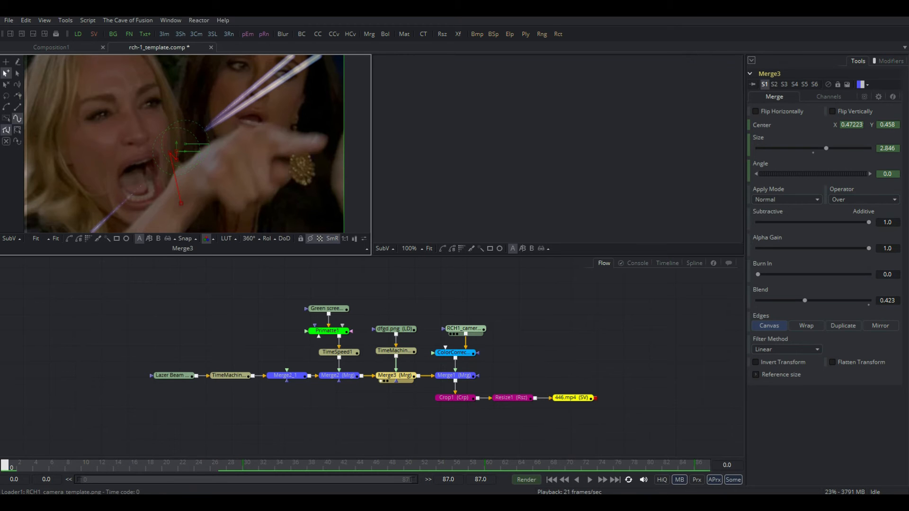
- View the RCH1 camera template image and review ColorCorrector1's Shadows, Master, Midtones and Highlights color settings
click(464, 329)
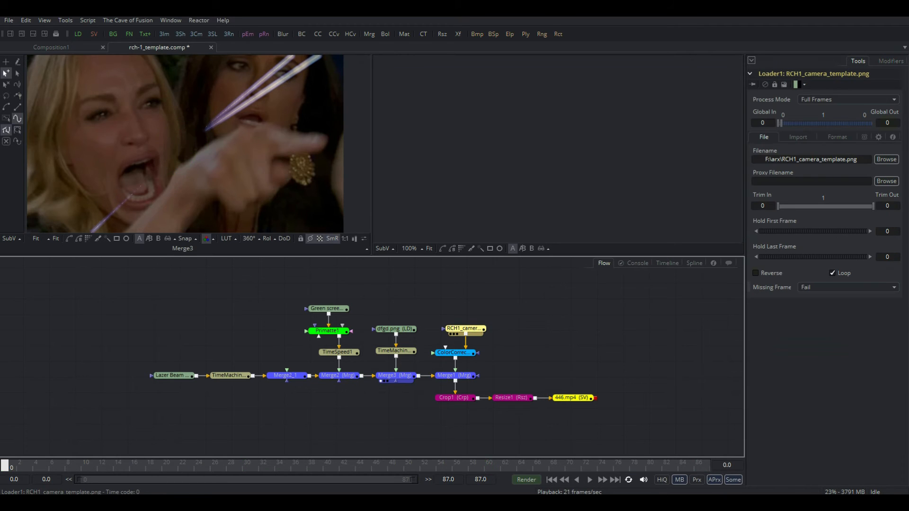
key(1)
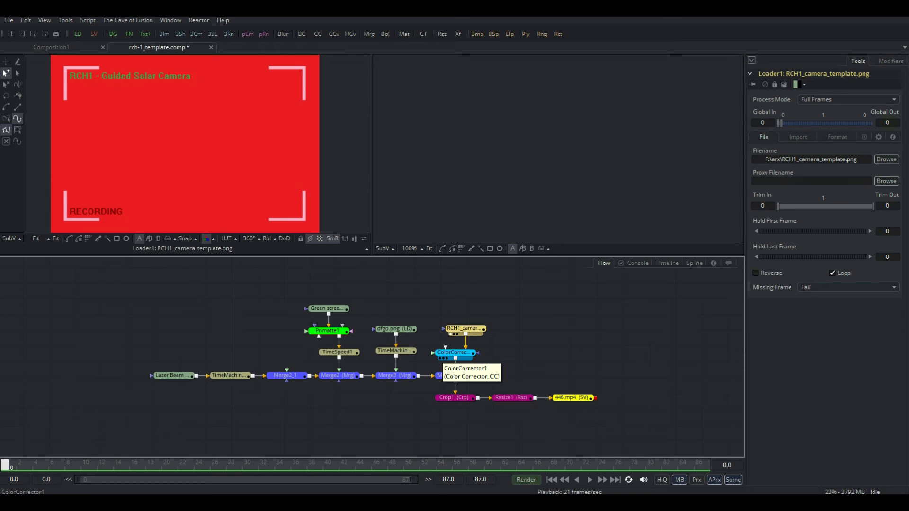
click(448, 354)
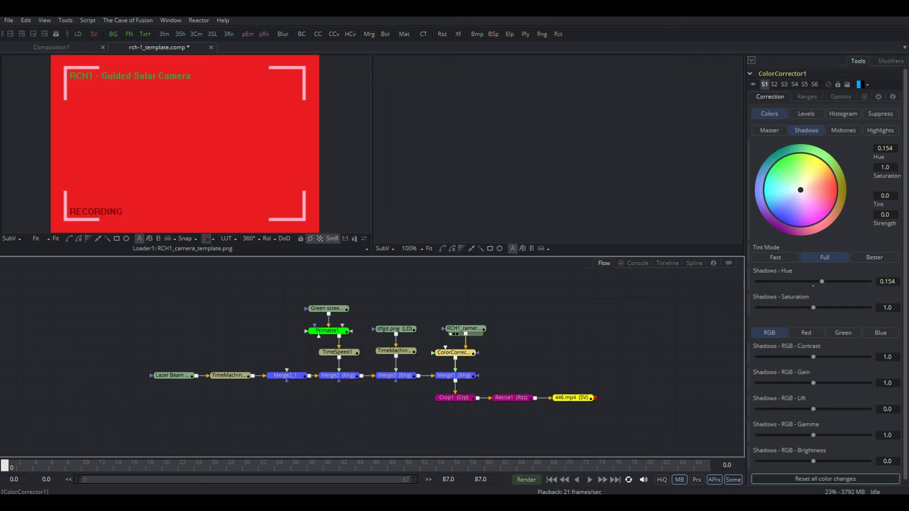
click(769, 131)
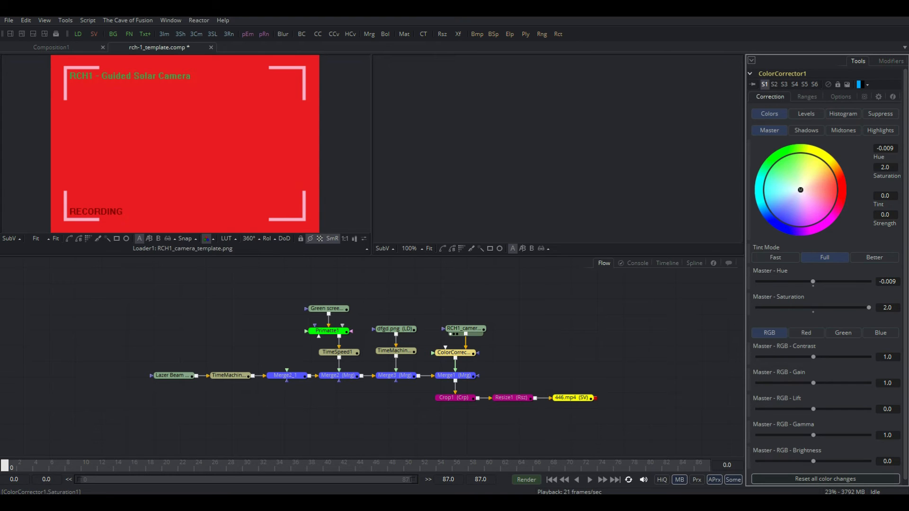
click(844, 131)
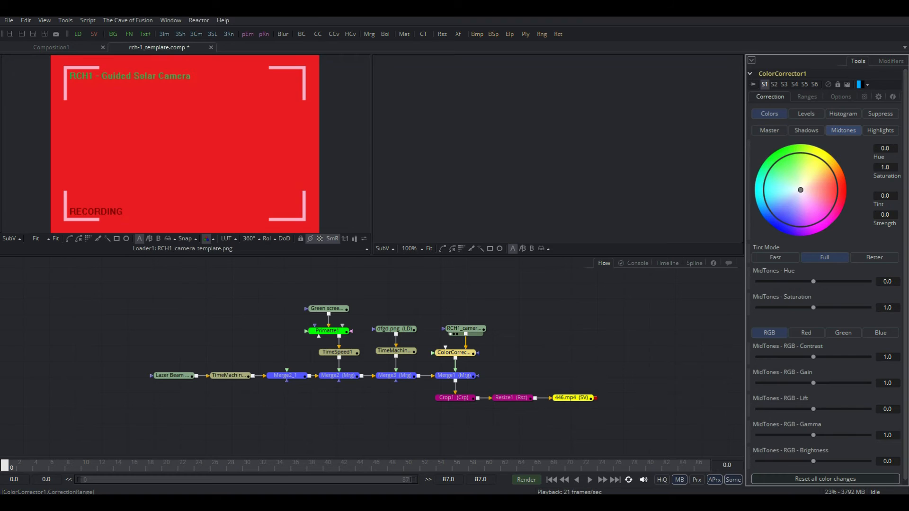
click(880, 130)
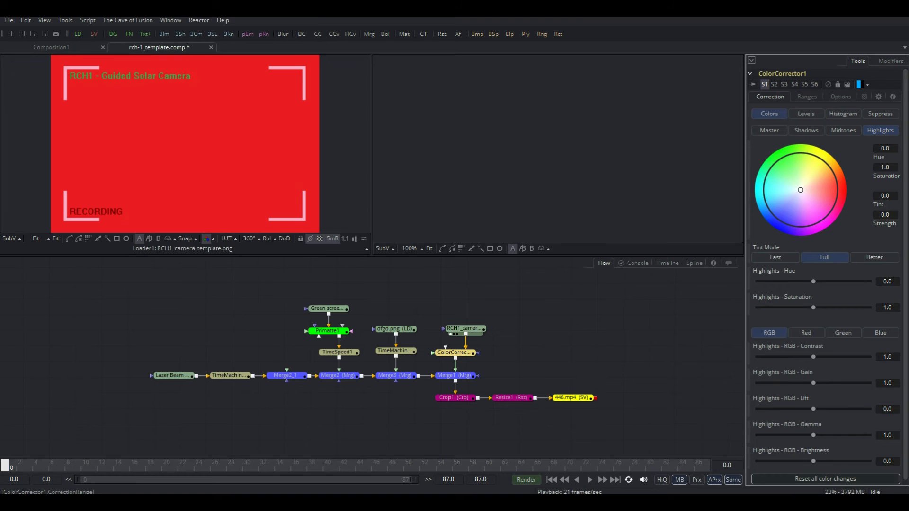
click(770, 130)
- Review ColorCorrector1's Levels, Histogram and Suppress settings, returning to its Master color settings
click(806, 114)
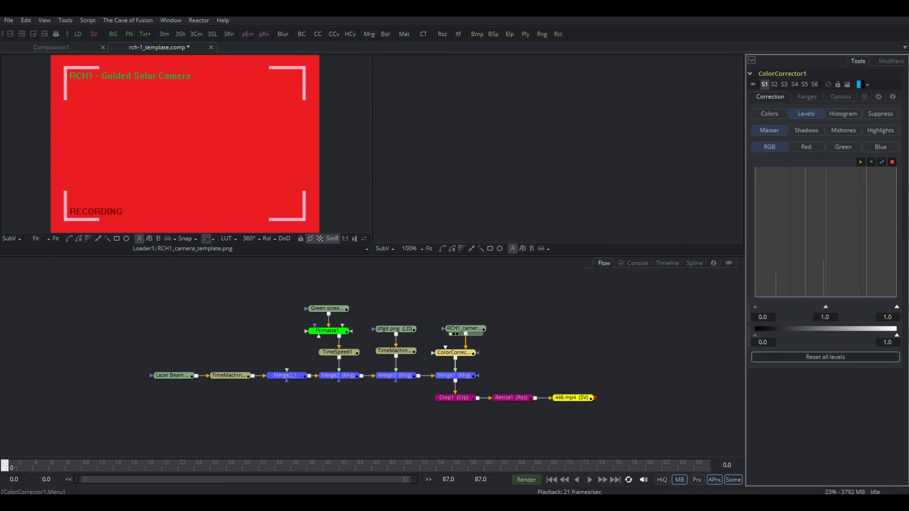
click(843, 114)
click(881, 114)
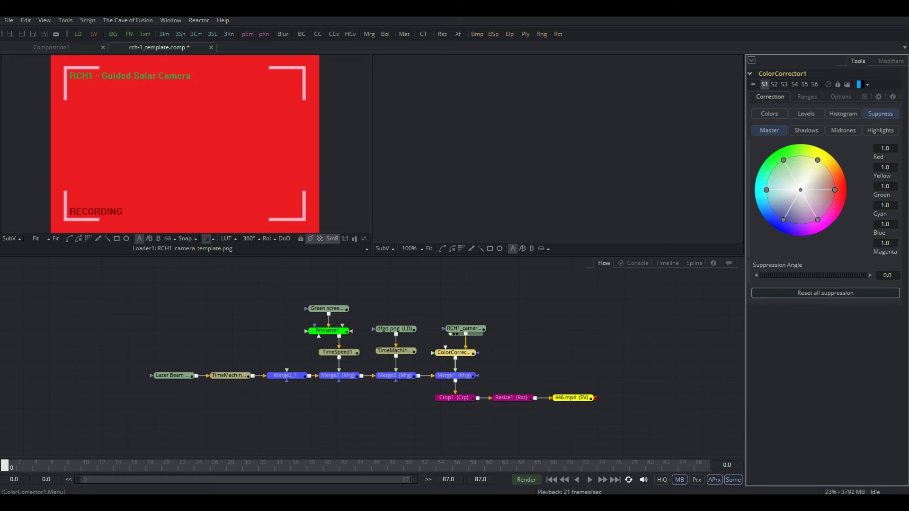
click(769, 114)
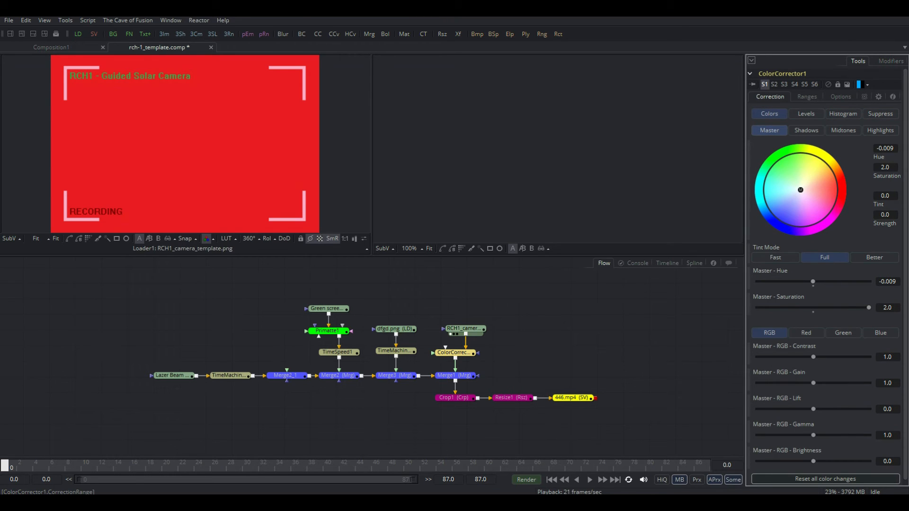
- Review the Merge1 and Crop1 nodes' settings and outputs, and play back the cropped composite
click(455, 375)
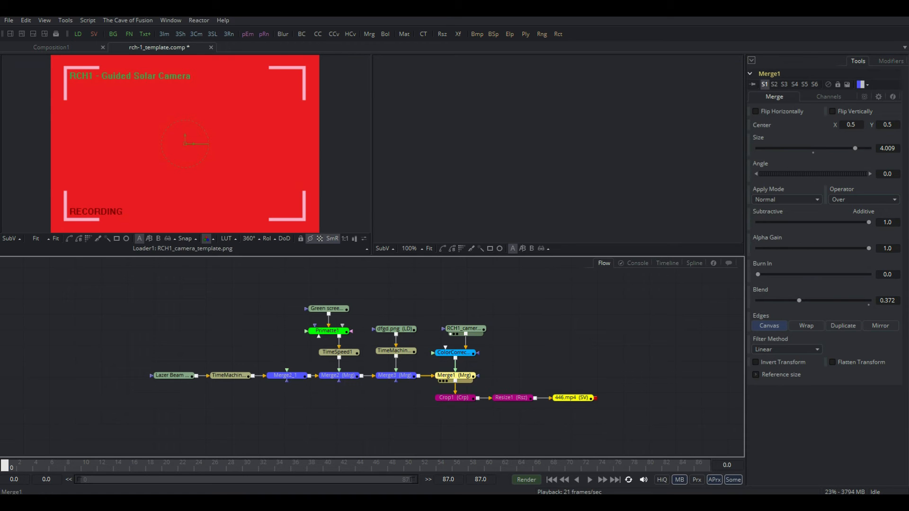
key(1)
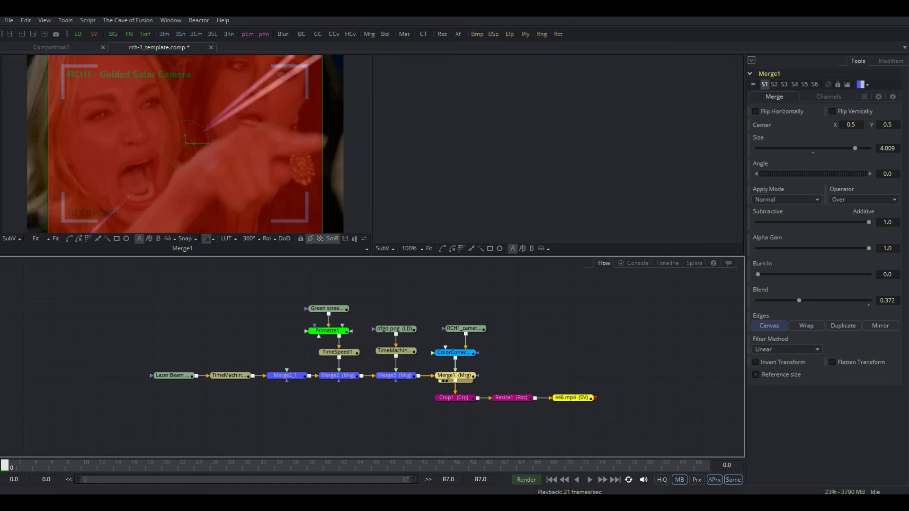
click(453, 398)
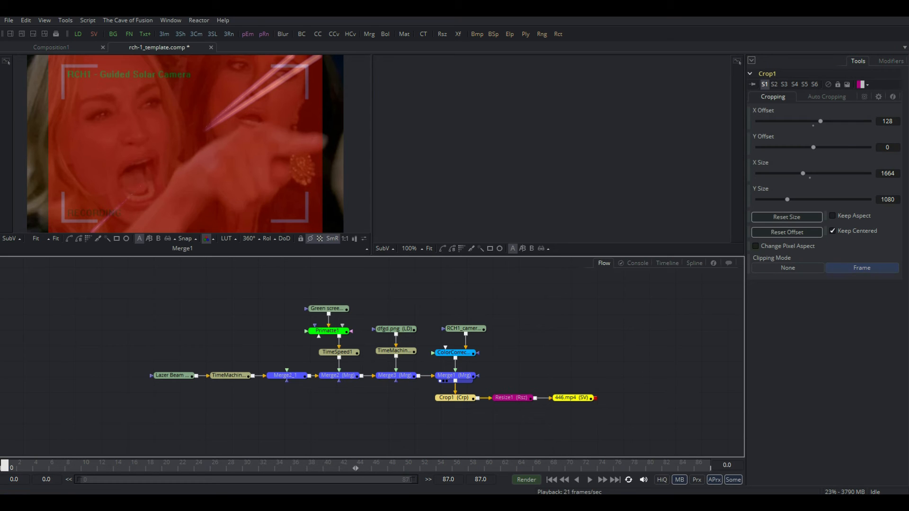
key(1)
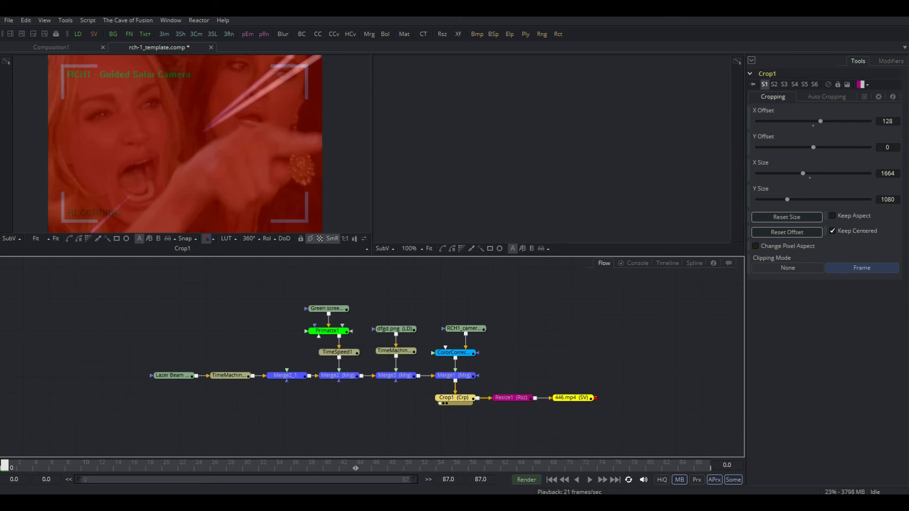
key(space)
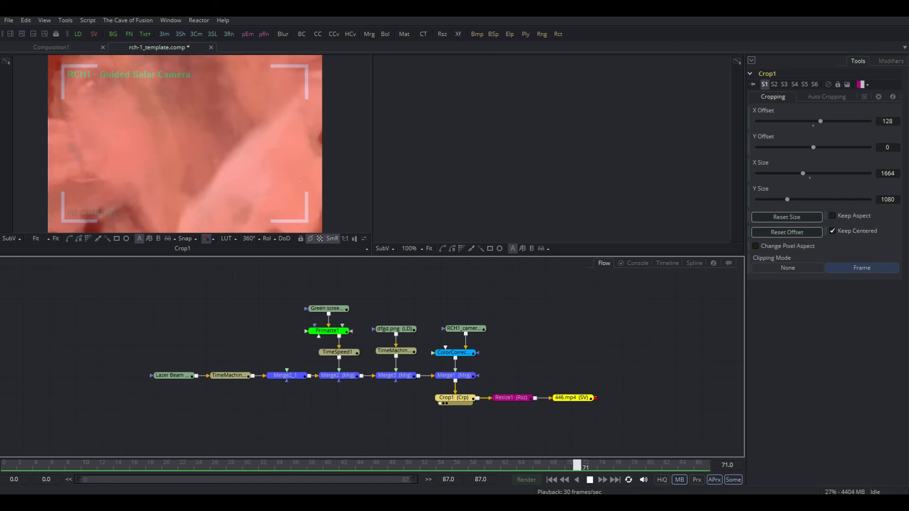
key(space)
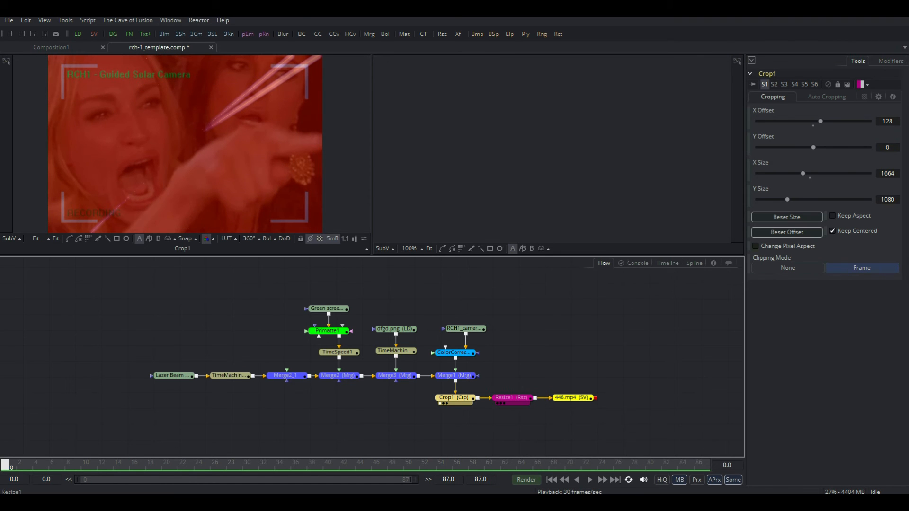
- Review Resize1's width and height settings alongside Crop1's cropping values, and select the 446.mp4 saver node
click(511, 398)
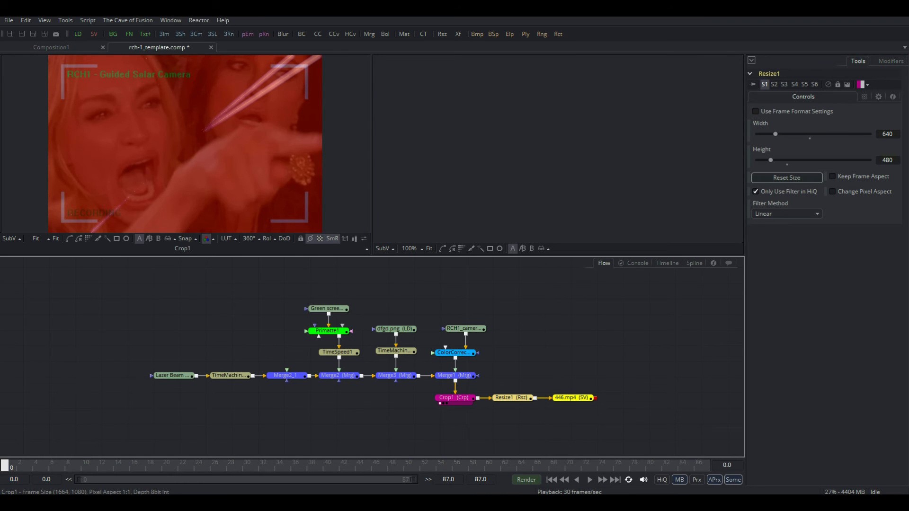
click(449, 398)
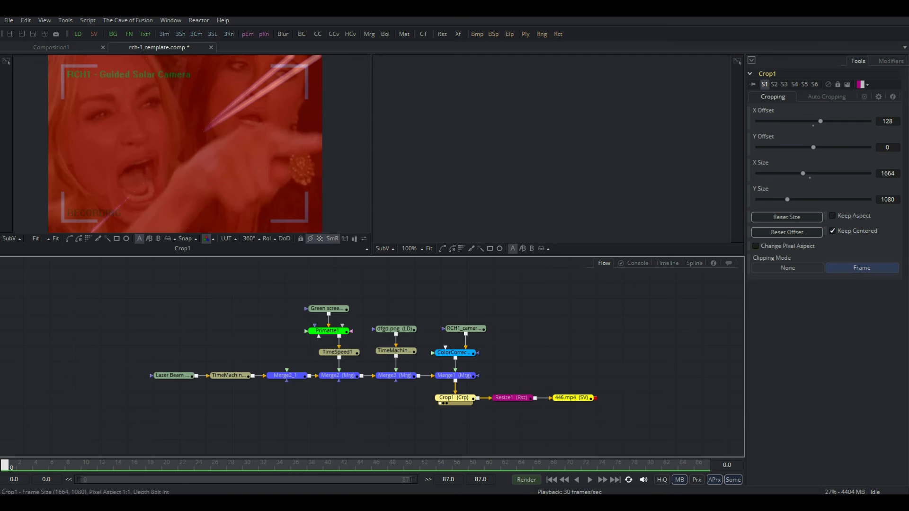
click(511, 398)
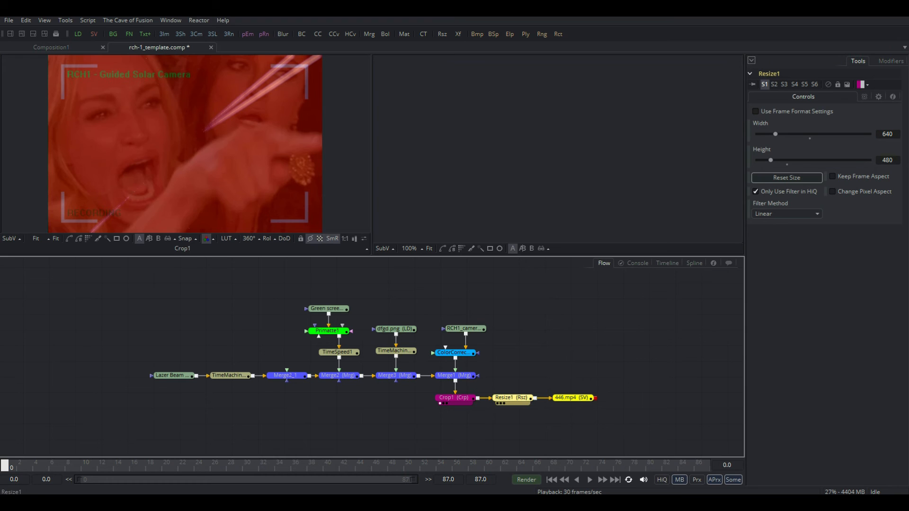
click(572, 398)
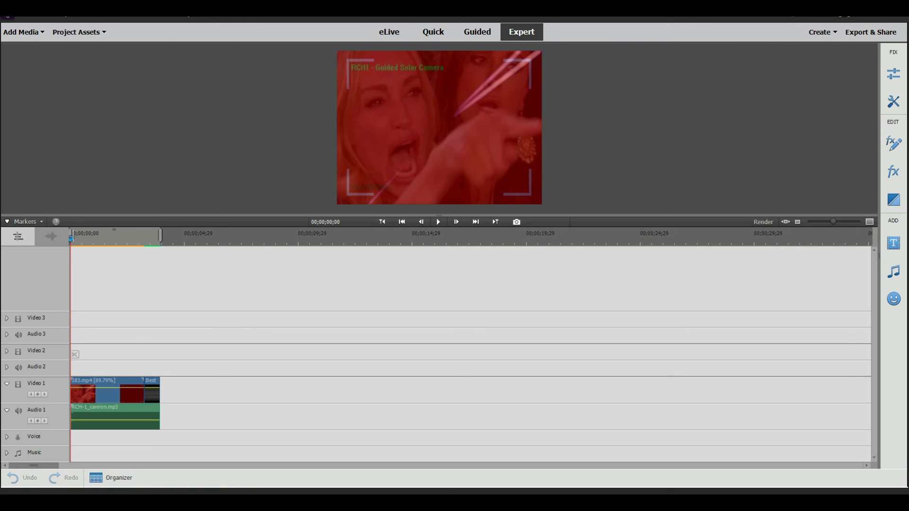
- In Premiere Elements, check the Time Stretch speed and duration of the 183.mp4 clip on the Video 1 track
right_click(108, 394)
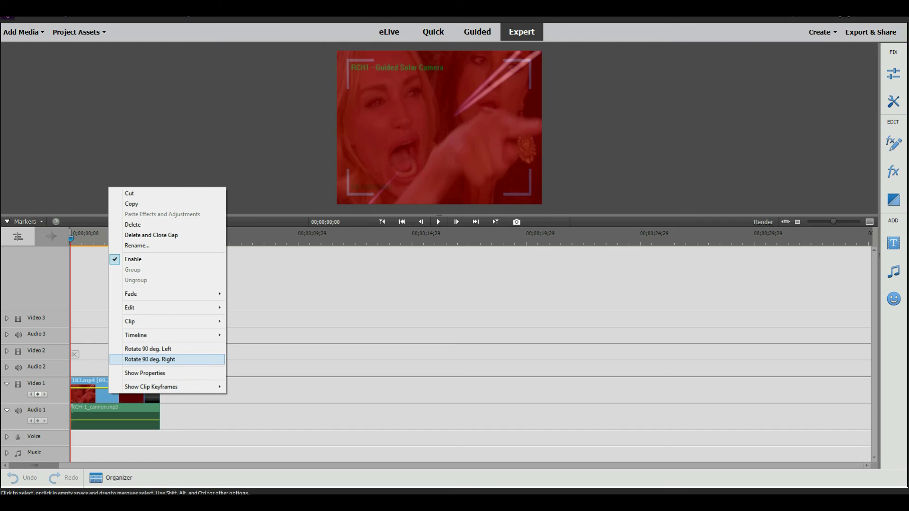
mouse_move(166, 308)
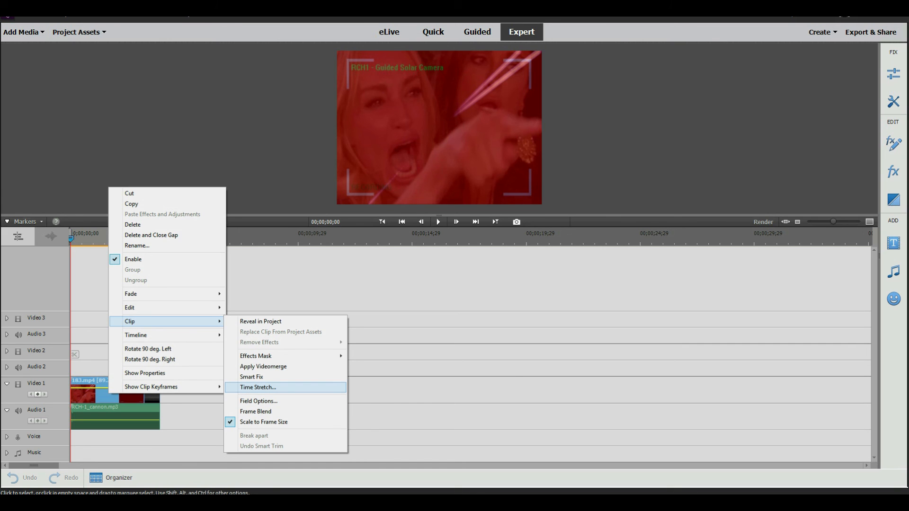
click(258, 388)
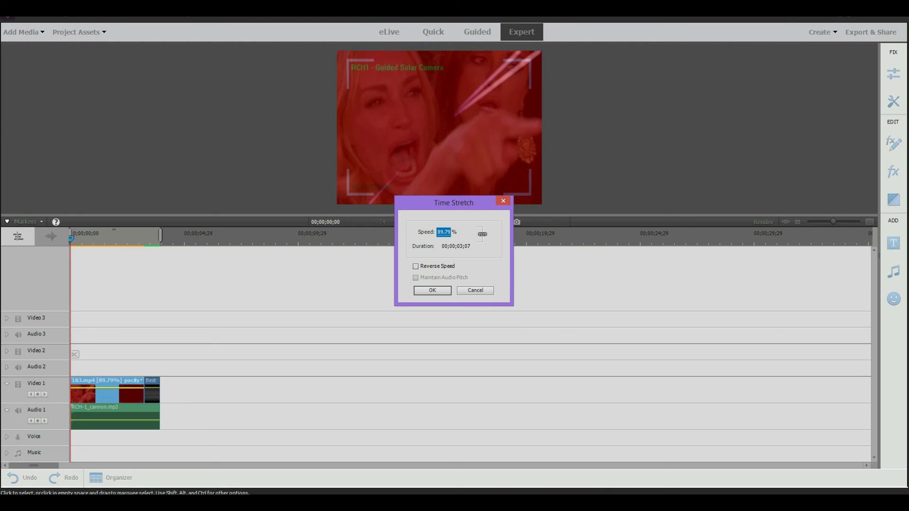
key(Return)
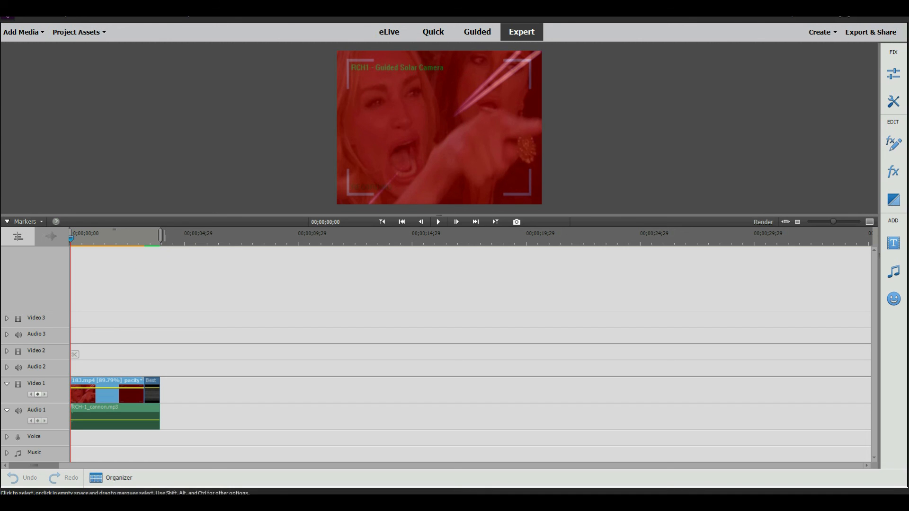
- Preview the TV static clip at the end of Video 1 and inspect its properties, including the full file name
double_click(152, 391)
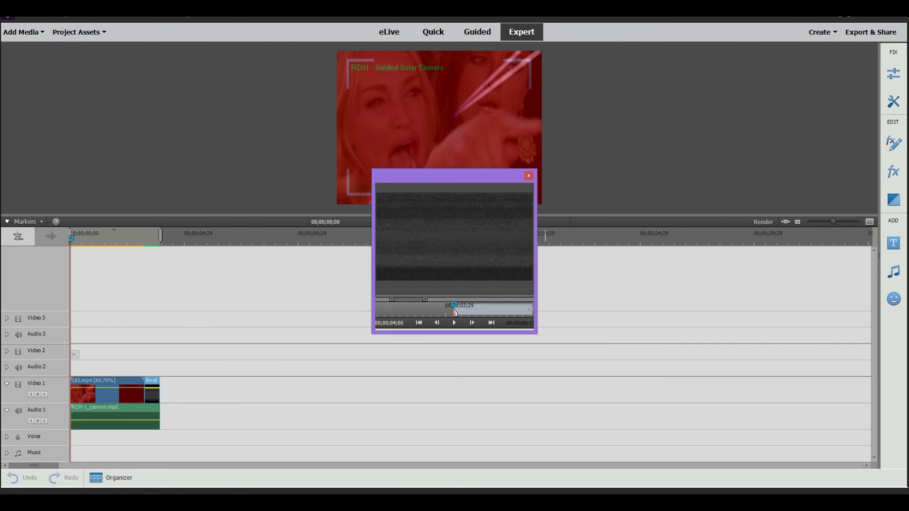
click(529, 176)
drag(155, 239, 148, 238)
right_click(152, 393)
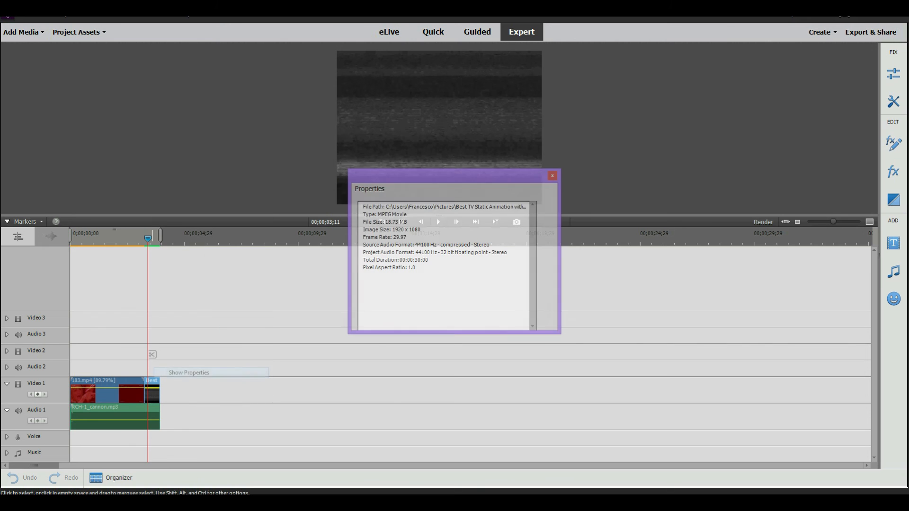
click(173, 373)
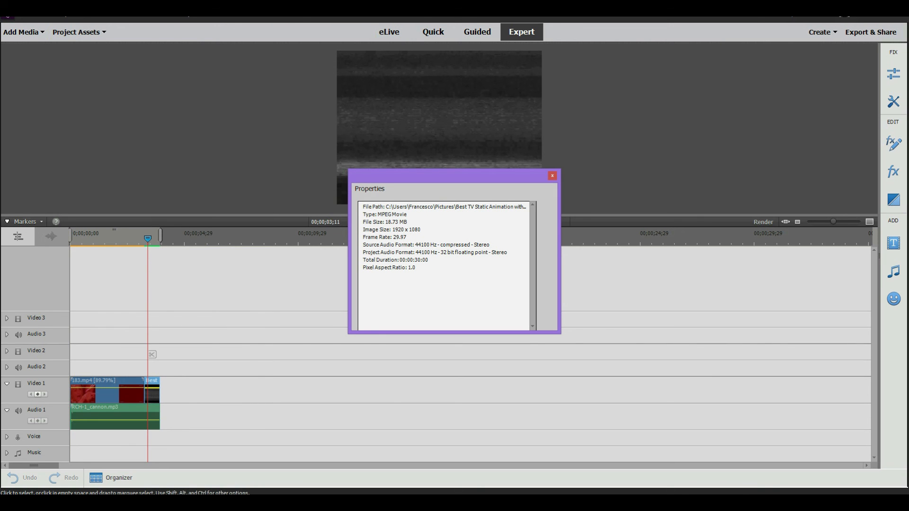
drag(559, 333, 612, 337)
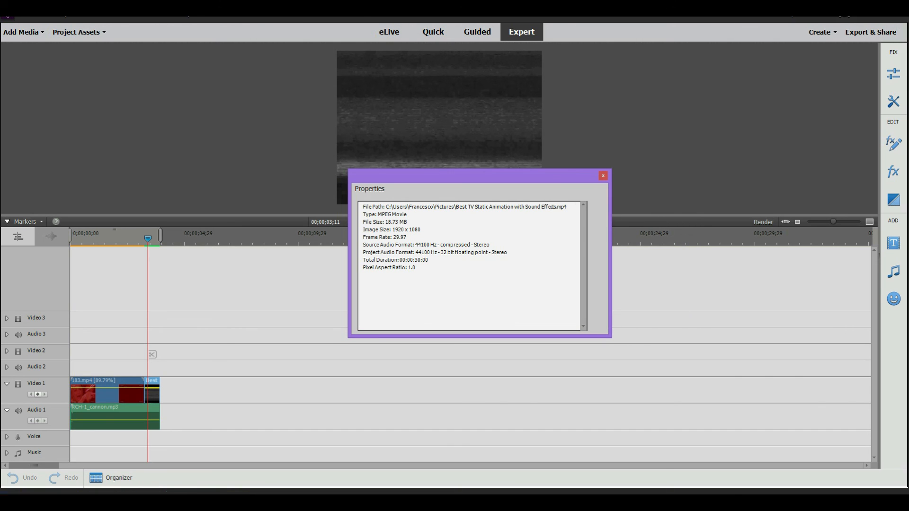
key(Escape)
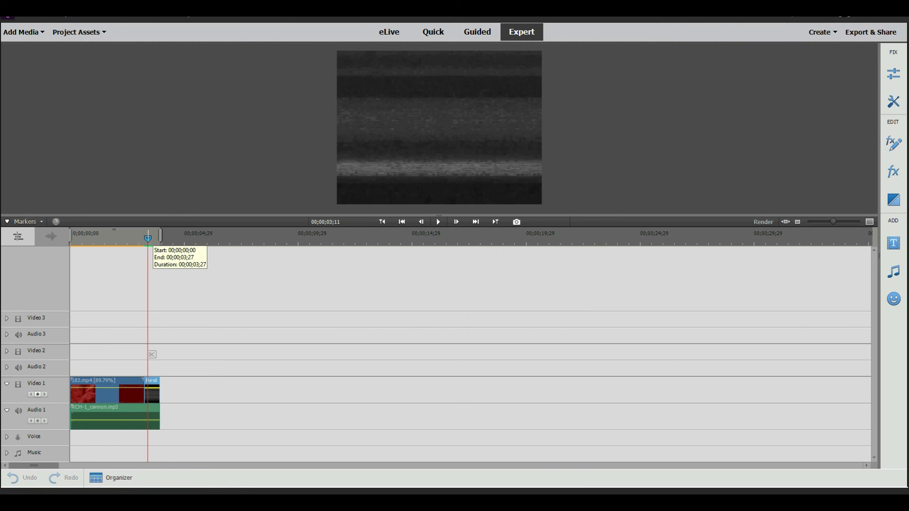
- Play the edited sequence from its start to the end of the static clip, and replay it
click(402, 221)
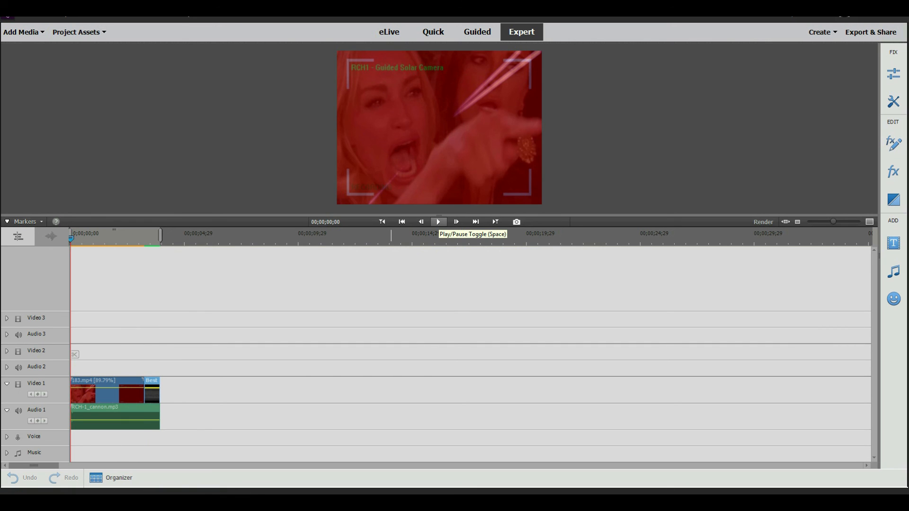
click(439, 222)
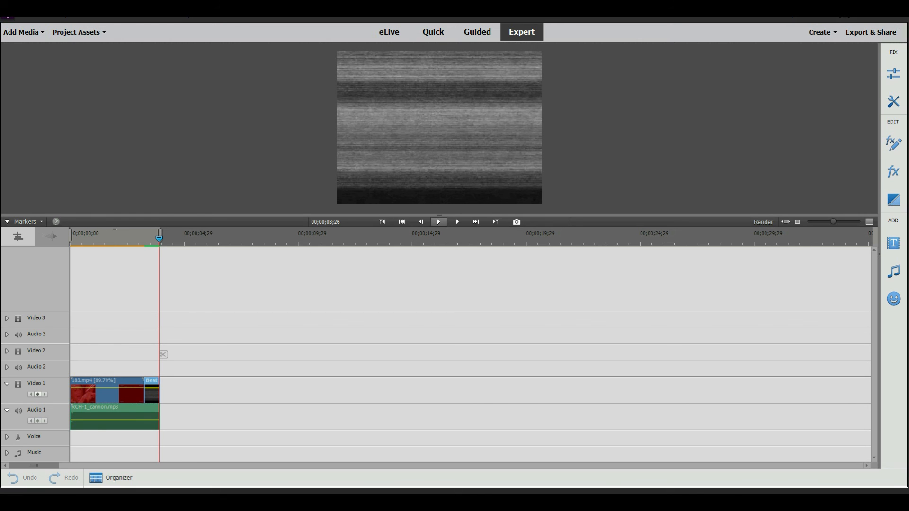
key(space)
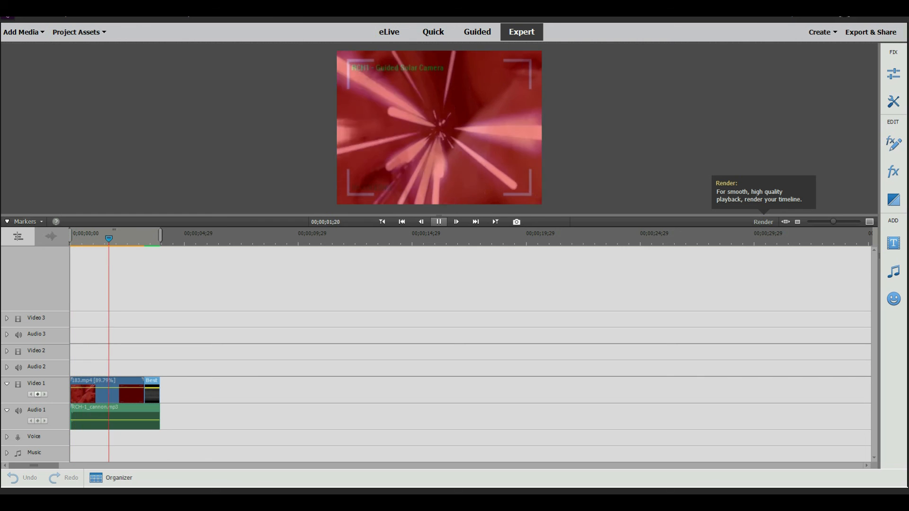